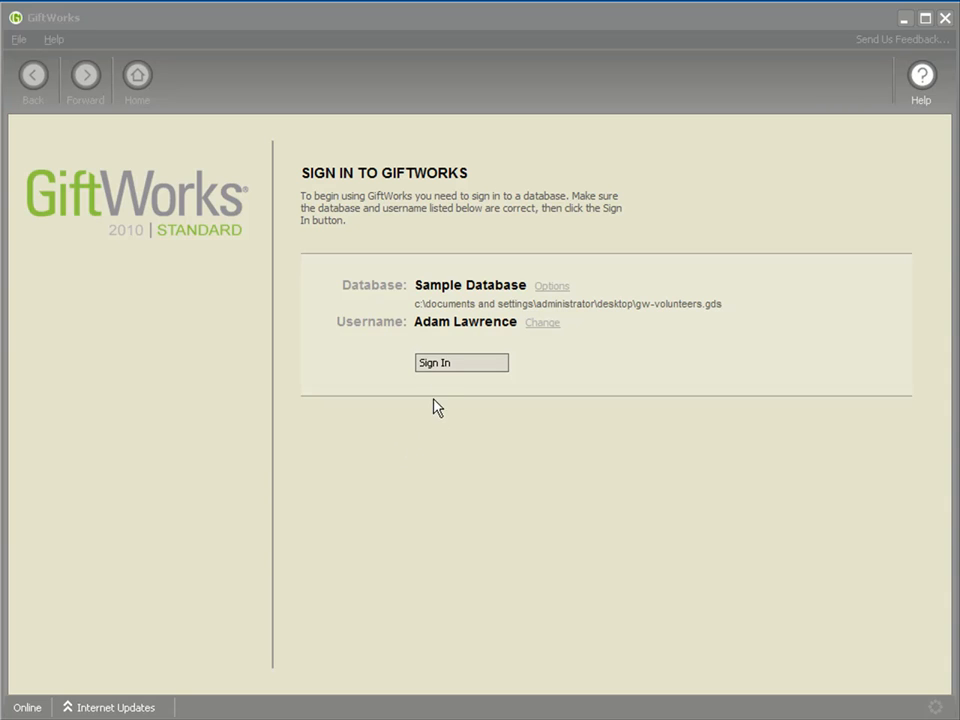
# Sign in to the sample database, search donors by the contact's first name, and open the first matching donor record.
pyautogui.click(438, 365)
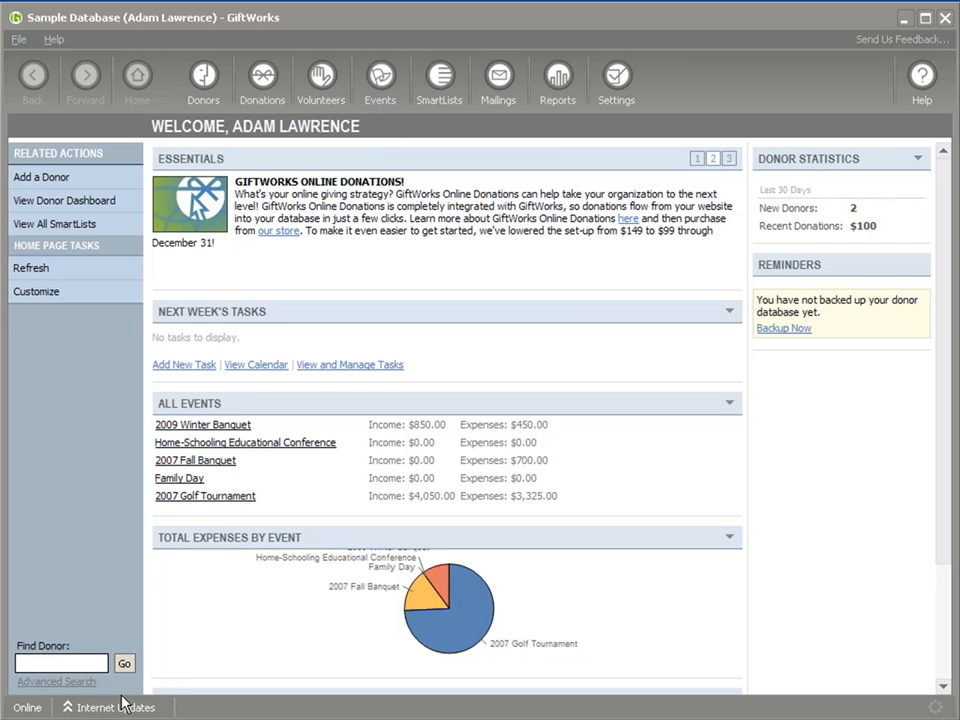
pyautogui.click(85, 664)
pyautogui.write('mark')
pyautogui.press('Return')
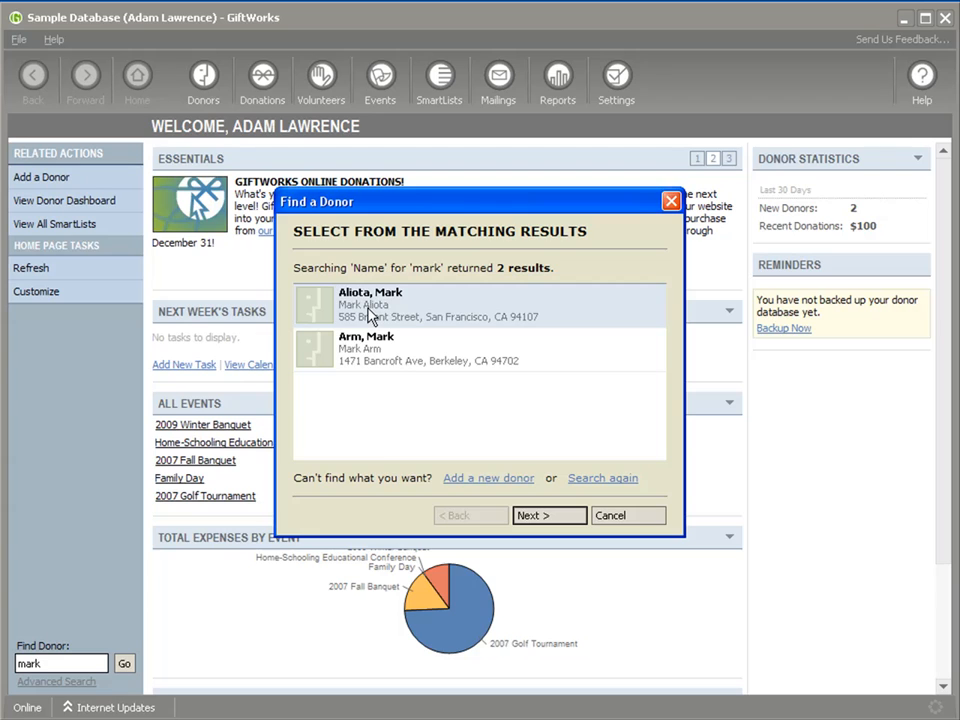
pyautogui.doubleClick(369, 315)
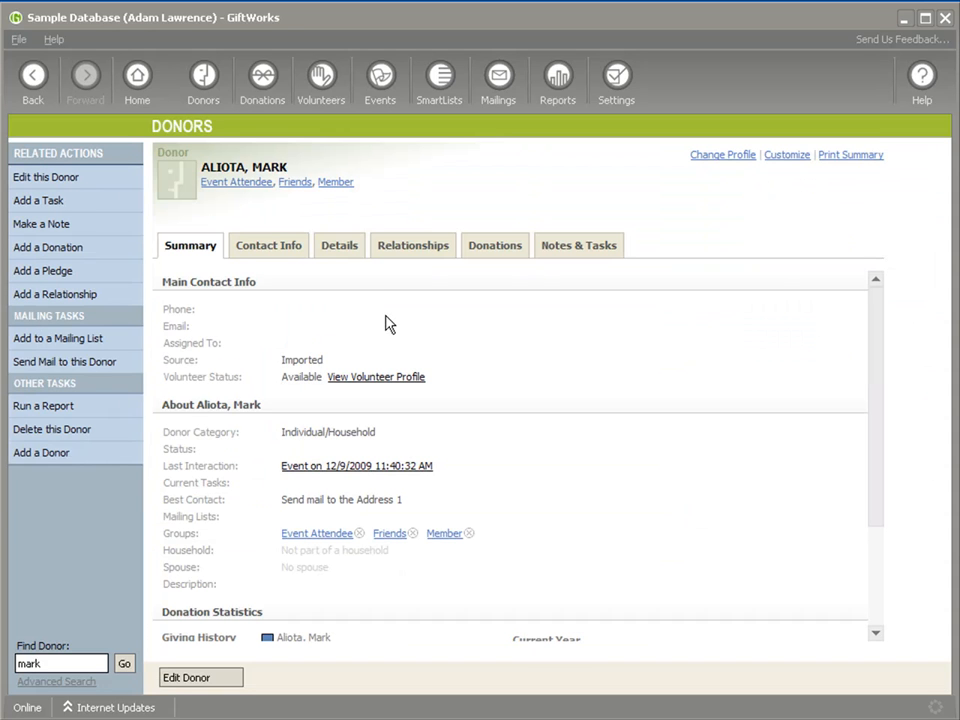
# Open the donor's last event interaction, review the 2009 Winter Banquet participants and reservations, and return to the donor record.
pyautogui.click(312, 468)
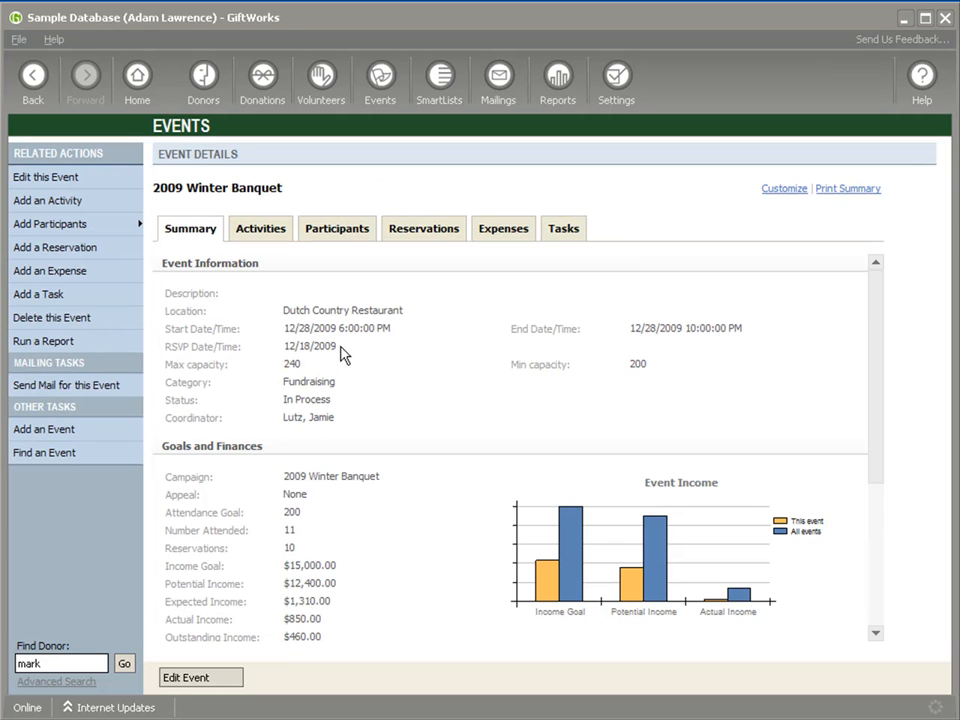
pyautogui.click(333, 229)
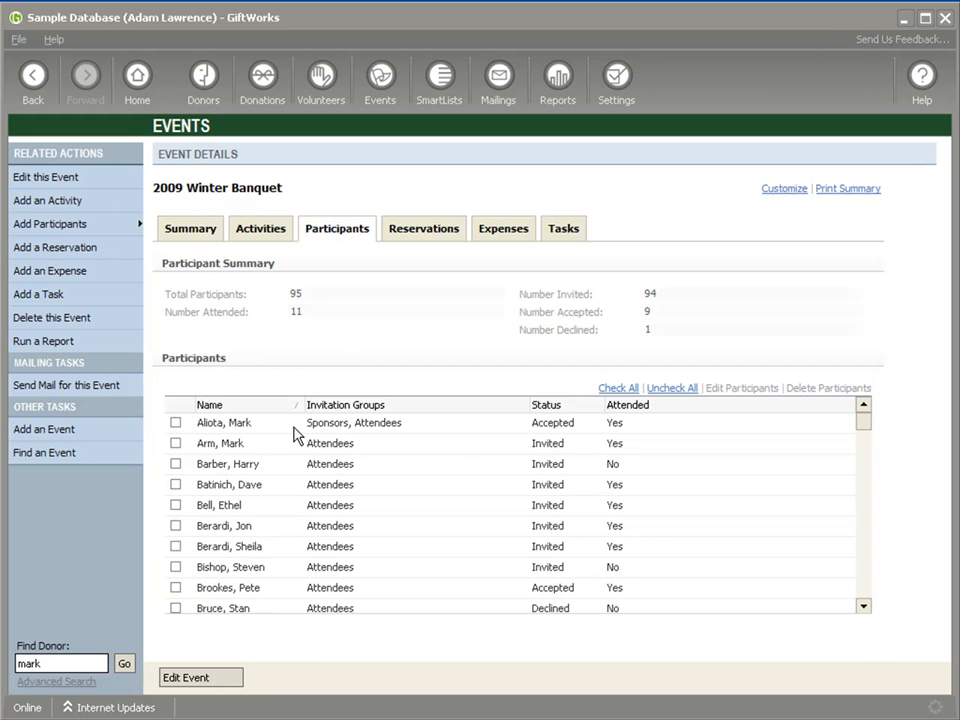
pyautogui.click(427, 236)
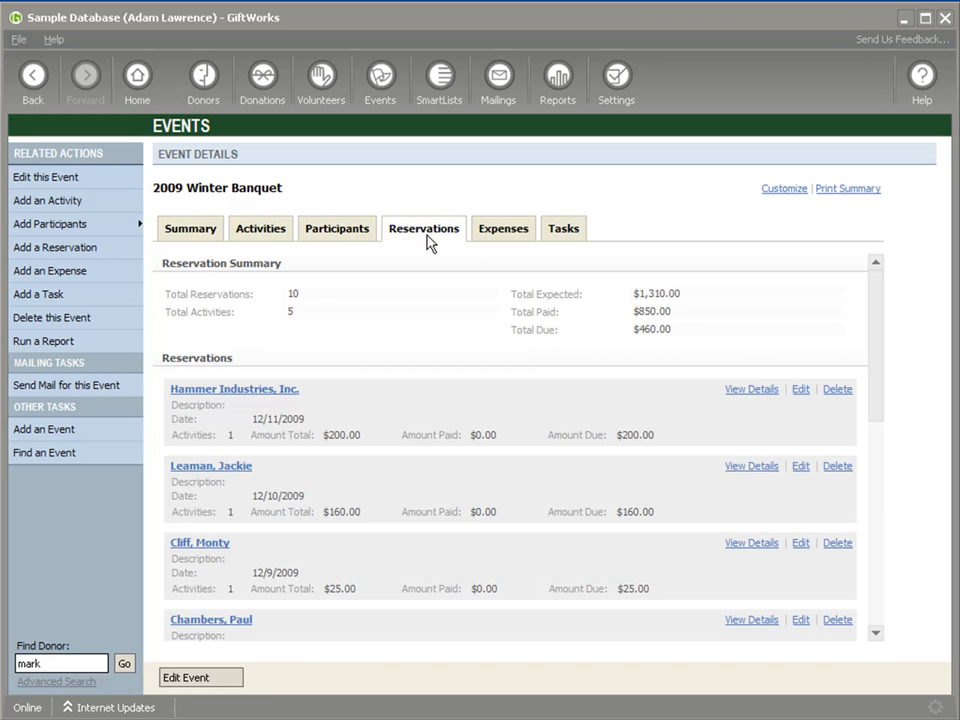
pyautogui.scroll(-10, 425, 535)
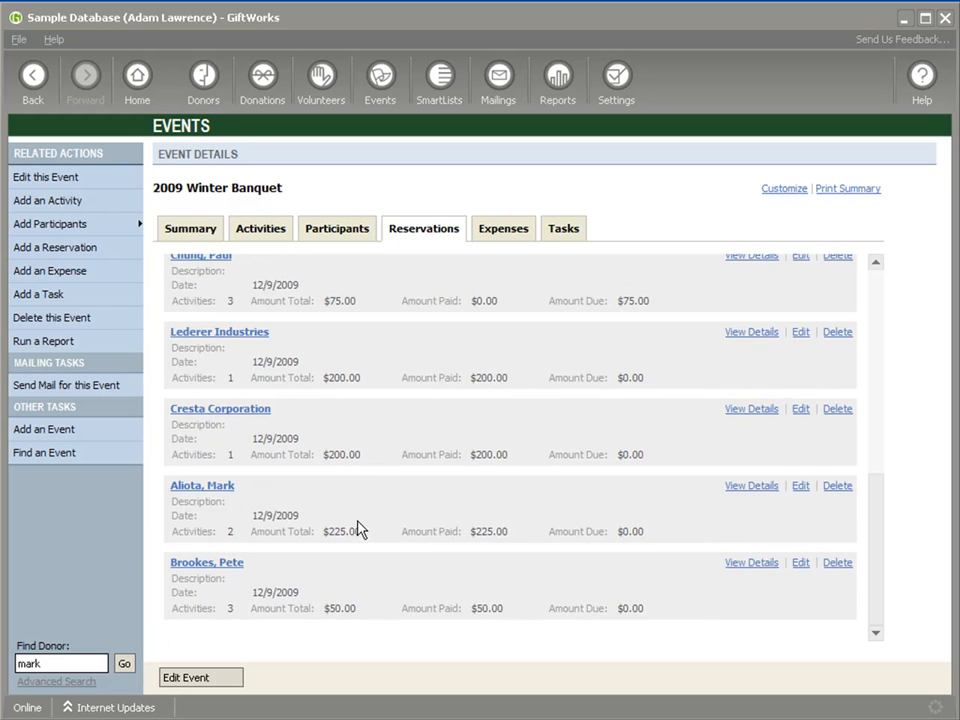
pyautogui.scroll(3, 350, 490)
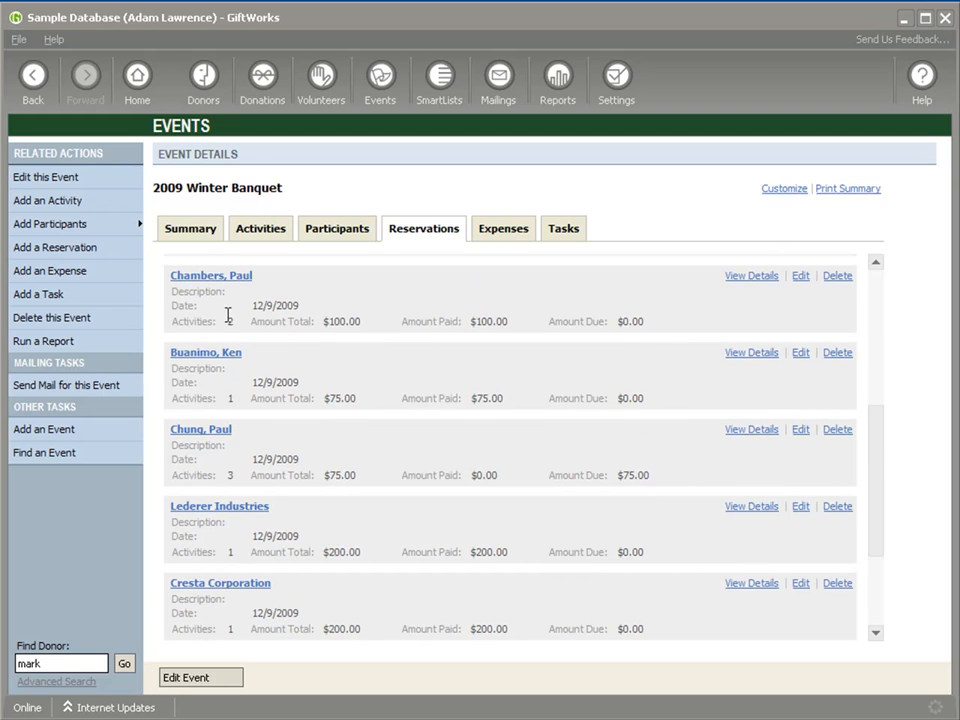
pyautogui.click(26, 62)
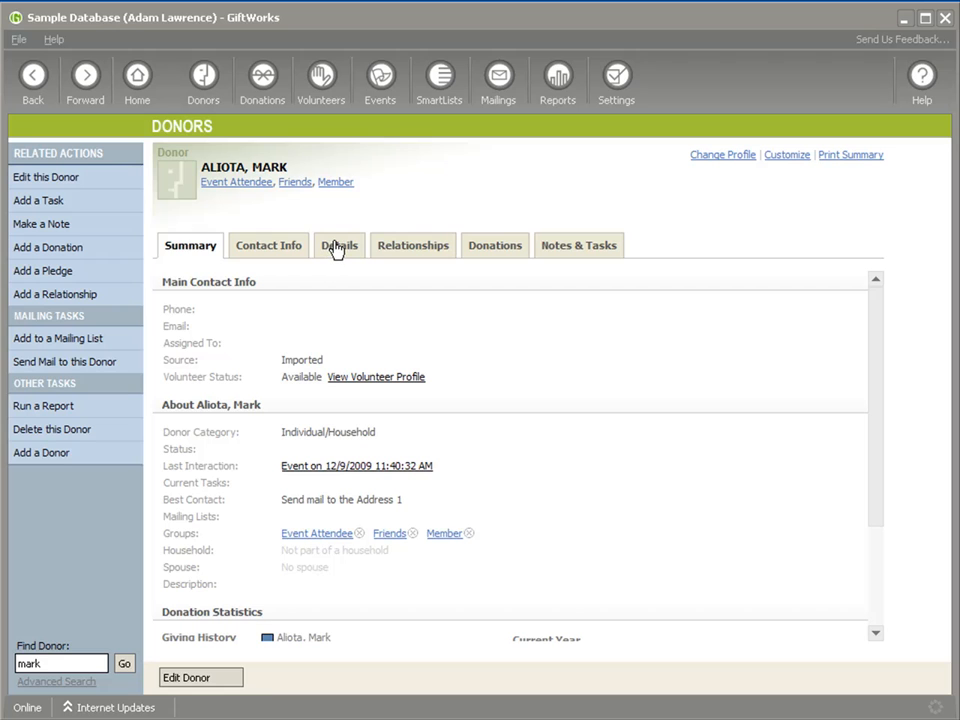
# Examine the Events Info in the donor's details, including the 2007 Golf Tournament reservation's event page, and return to those details.
pyautogui.click(336, 248)
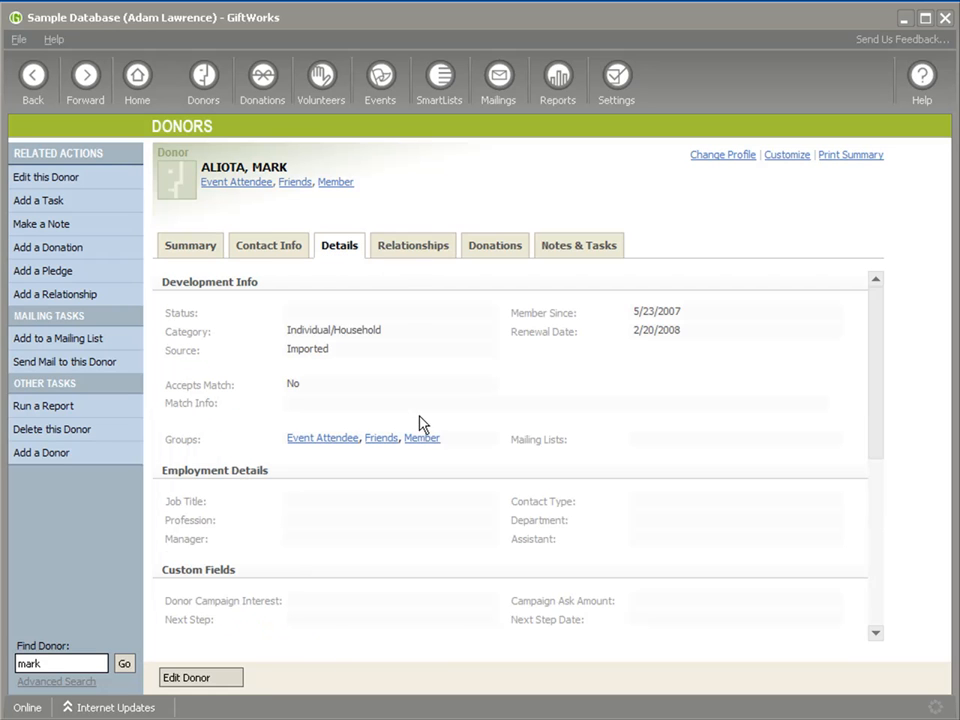
pyautogui.scroll(-3, 385, 585)
pyautogui.scroll(-3, 377, 571)
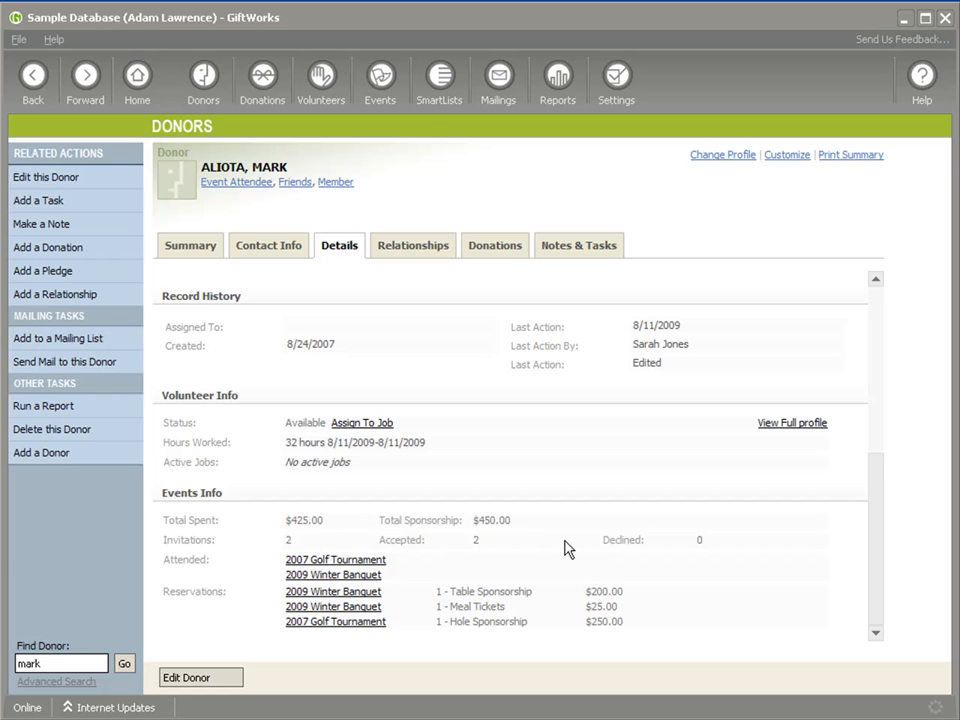
pyautogui.click(333, 626)
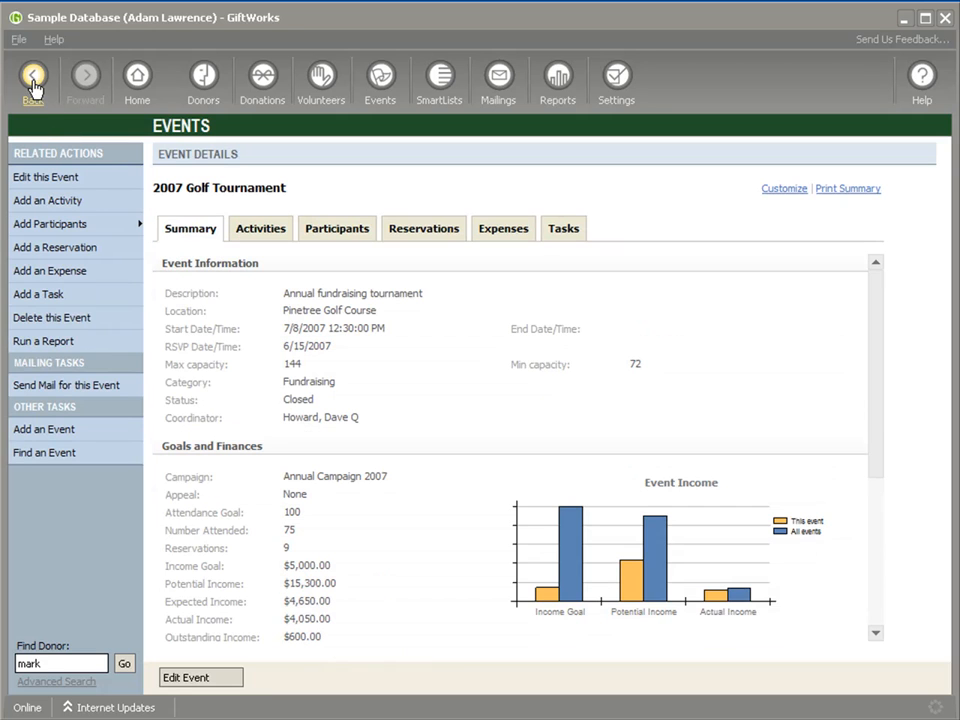
pyautogui.click(32, 77)
pyautogui.scroll(-5, 388, 470)
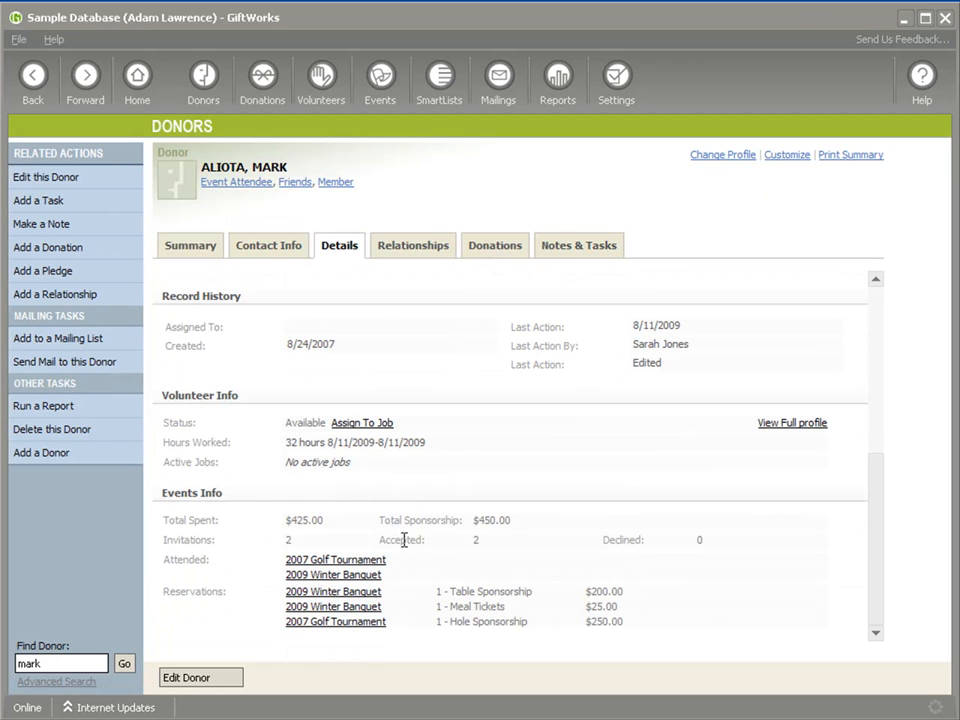
# Look through the donor's relationships, donation history, and notes and tasks for recorded event activity.
pyautogui.click(408, 250)
pyautogui.click(480, 248)
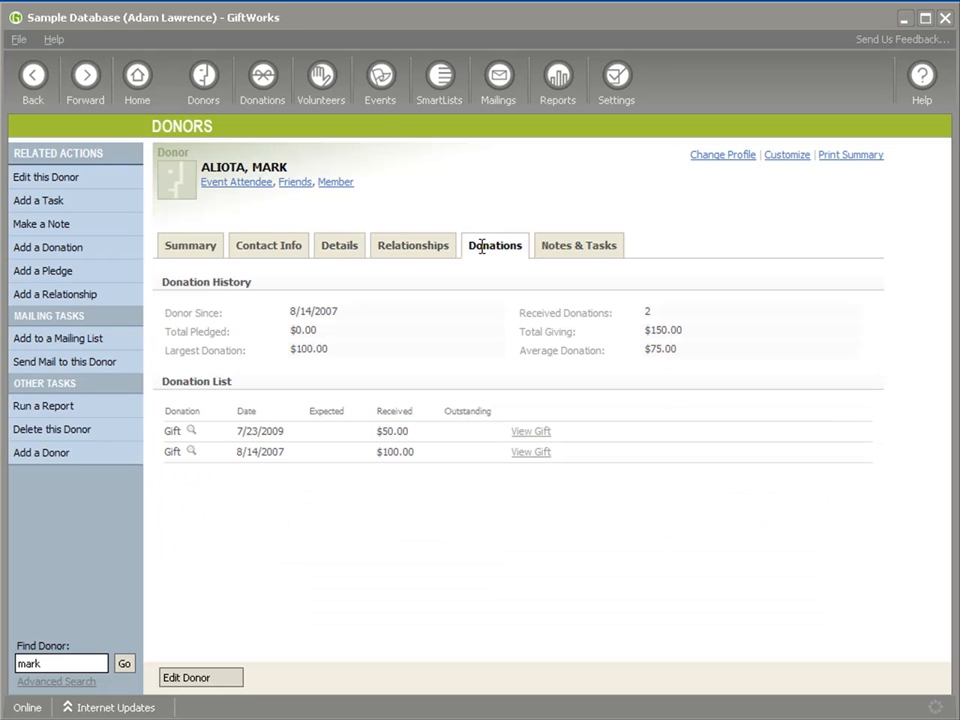
pyautogui.click(352, 249)
pyautogui.click(566, 250)
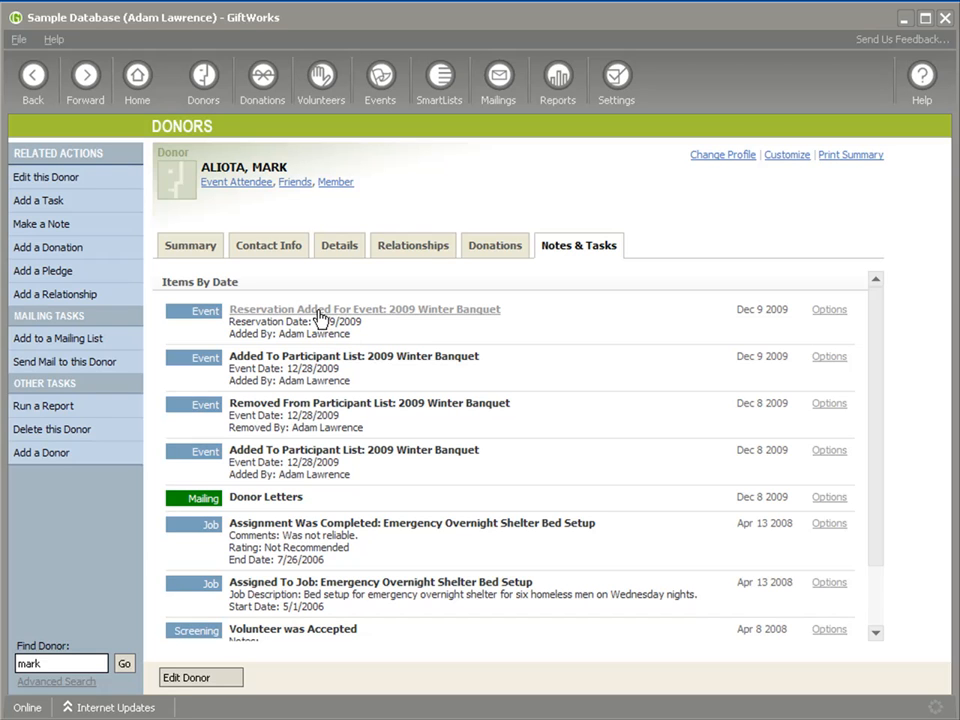
# Run the Event Sponsorships By Donor report for this donor with All Dates, review it, and return to the donor record.
pyautogui.click(90, 415)
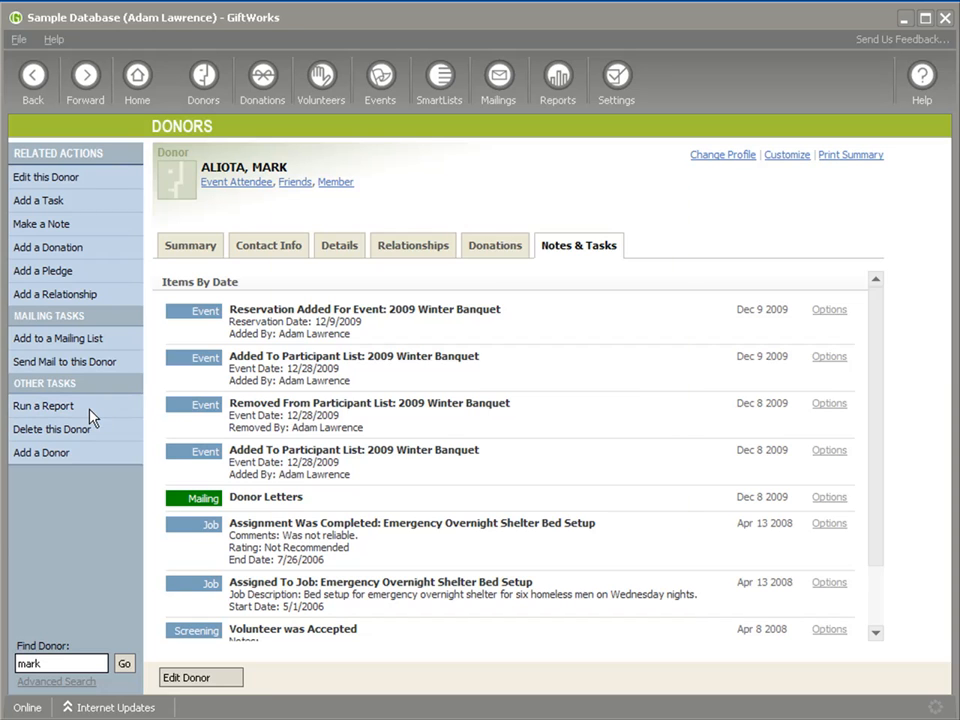
pyautogui.moveTo(640, 345); pyautogui.dragTo(636, 411)
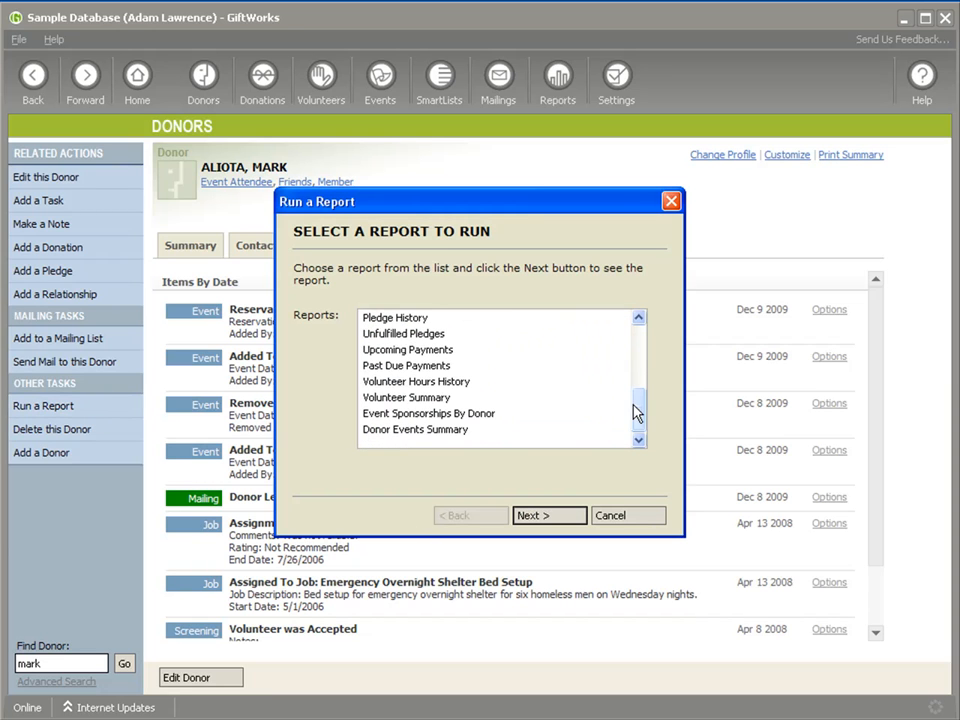
pyautogui.click(395, 416)
pyautogui.click(548, 516)
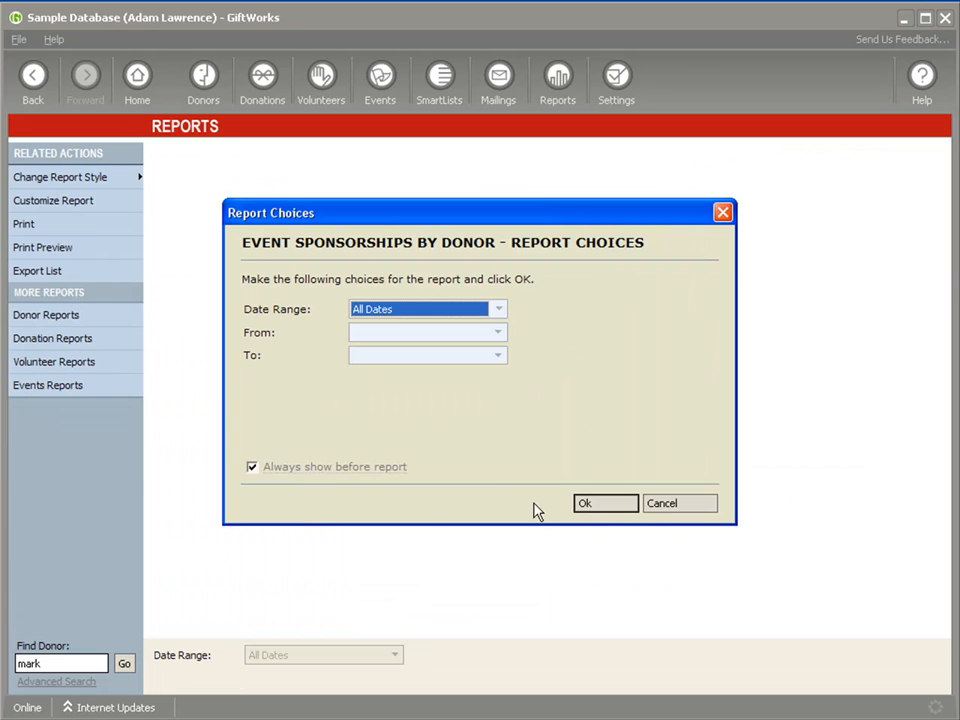
pyautogui.click(599, 506)
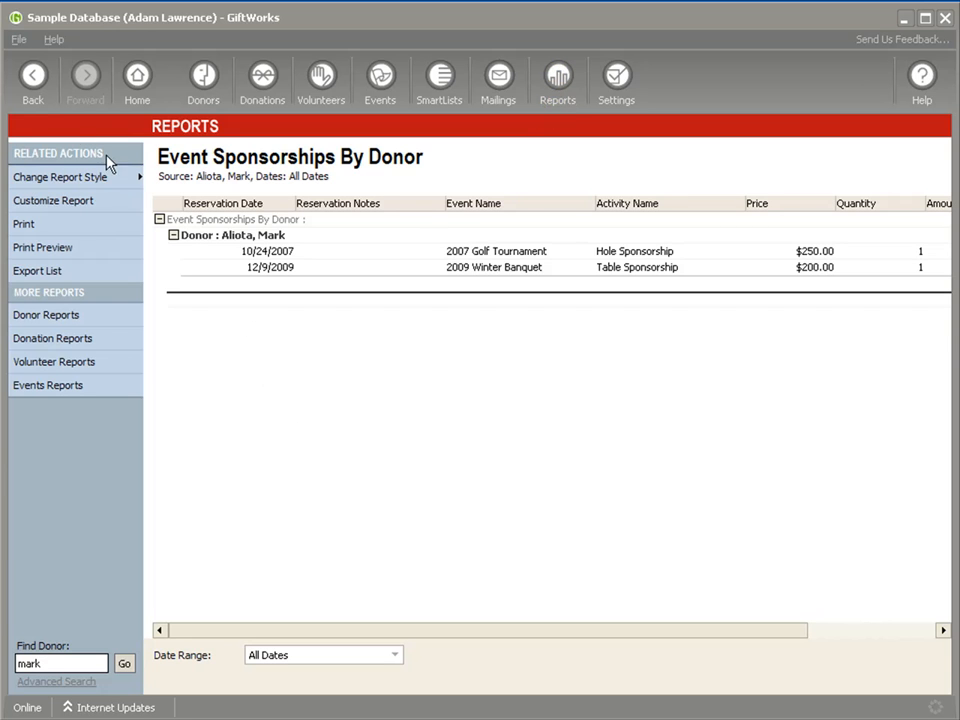
pyautogui.click(29, 82)
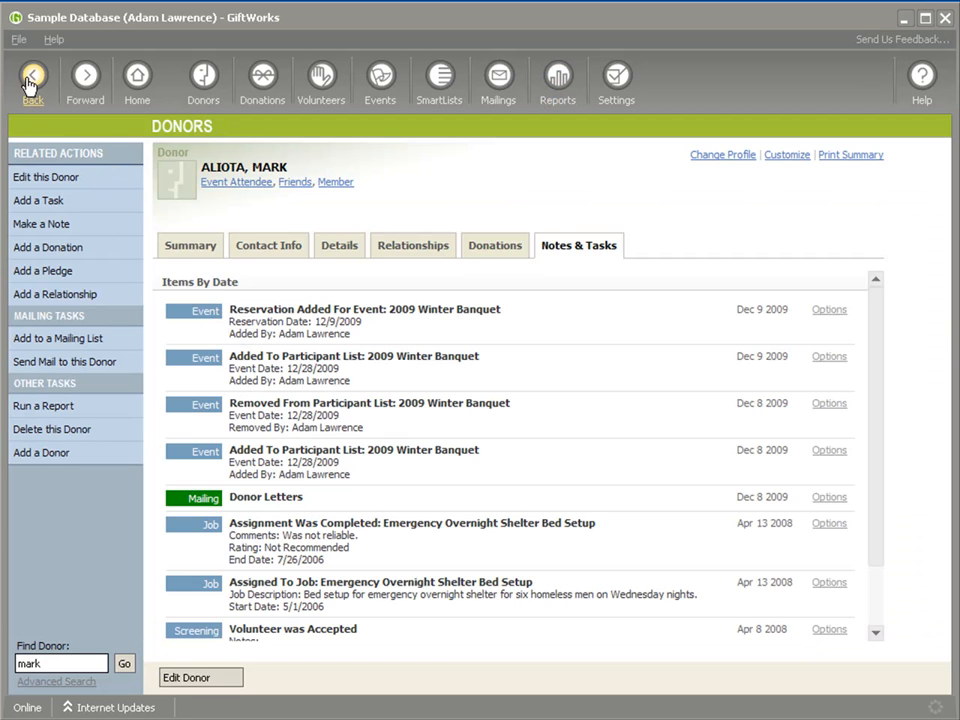
# Run the Donor Events Summary report for this donor, read through to Event Payments Due, and return to the record.
pyautogui.click(39, 408)
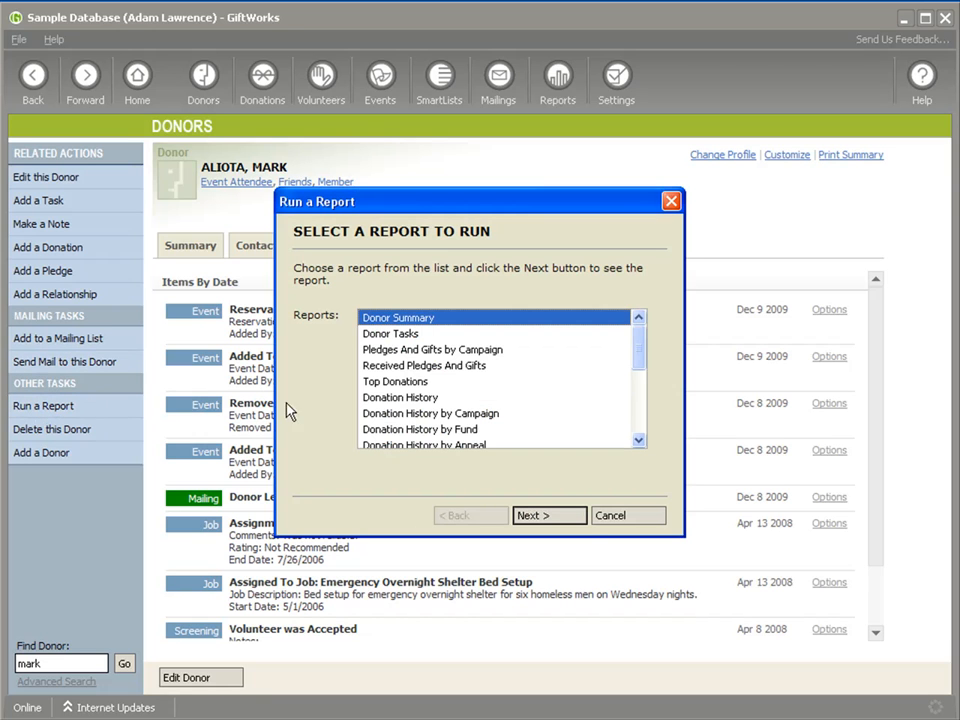
pyautogui.moveTo(637, 343); pyautogui.dragTo(565, 405)
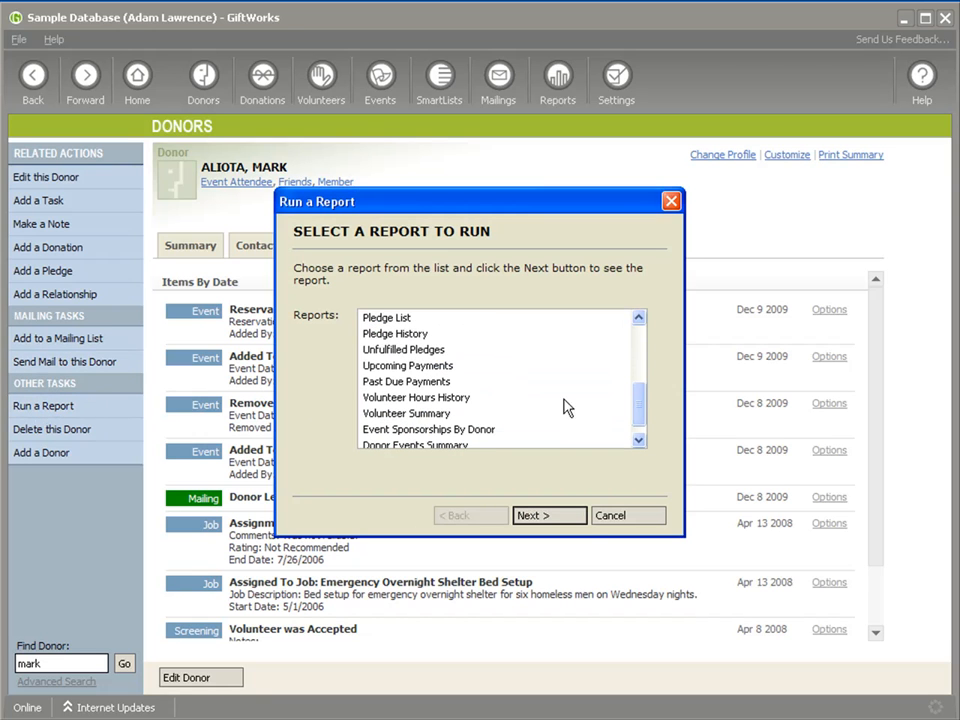
pyautogui.moveTo(636, 392); pyautogui.dragTo(638, 401)
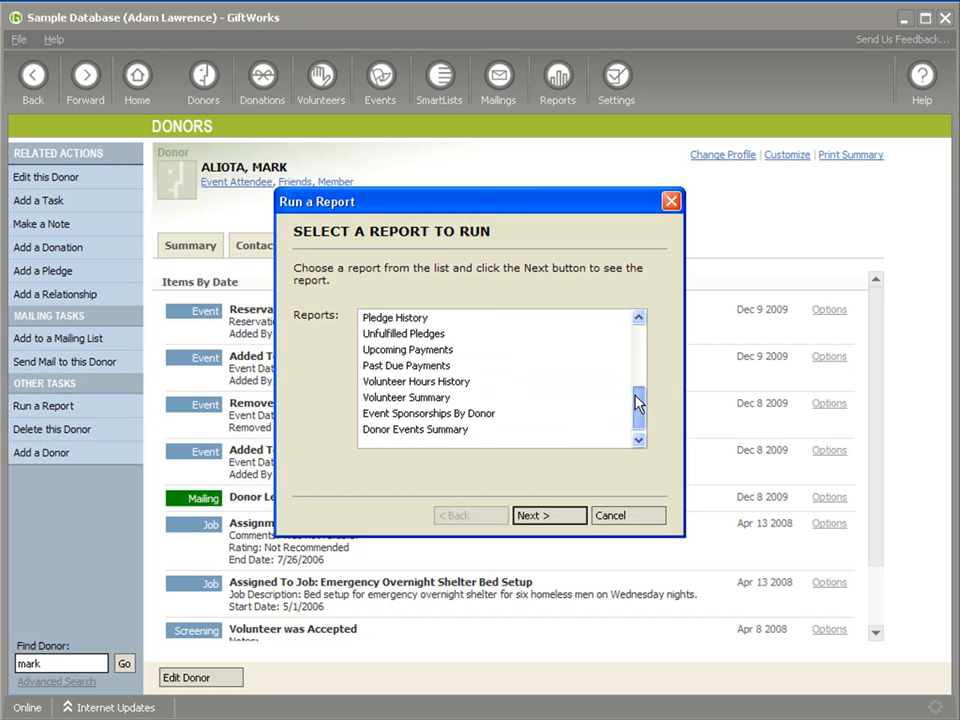
pyautogui.click(428, 431)
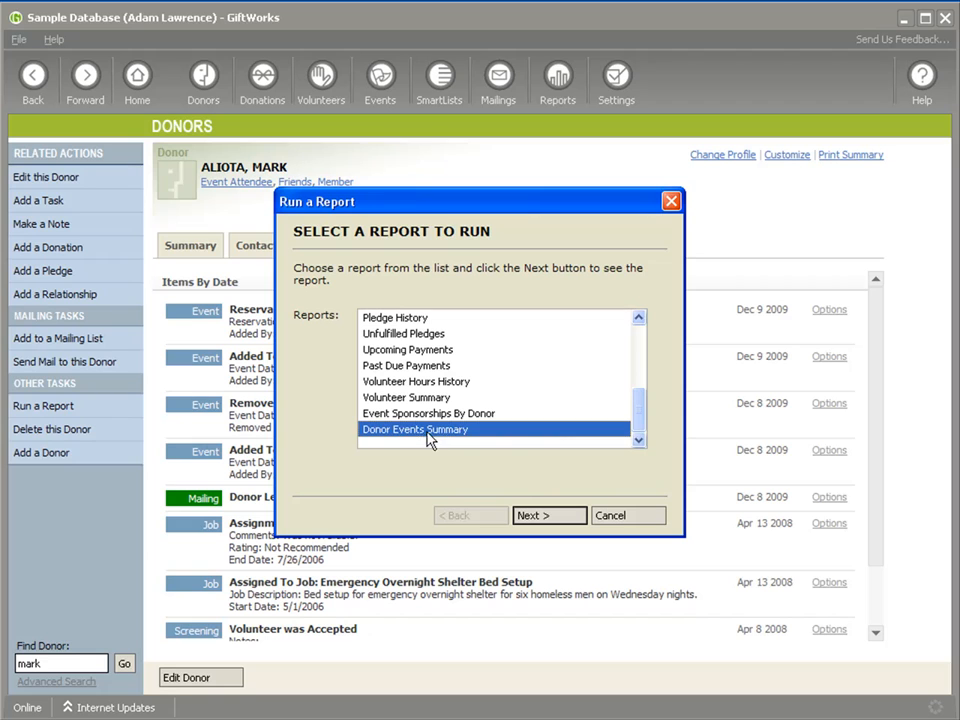
pyautogui.click(548, 516)
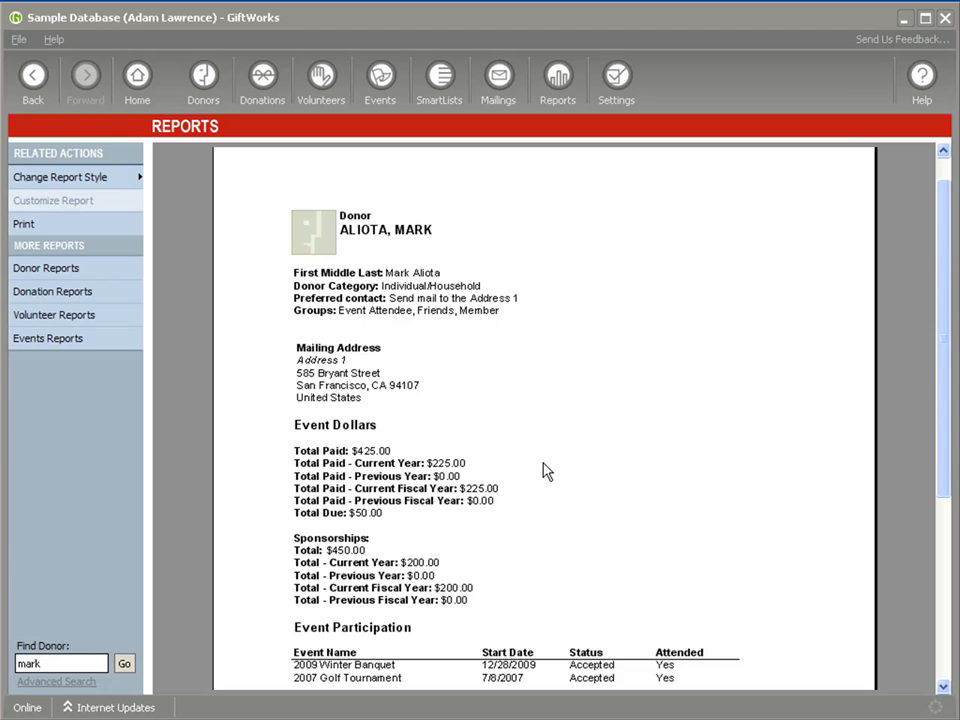
pyautogui.scroll(-2, 529, 447)
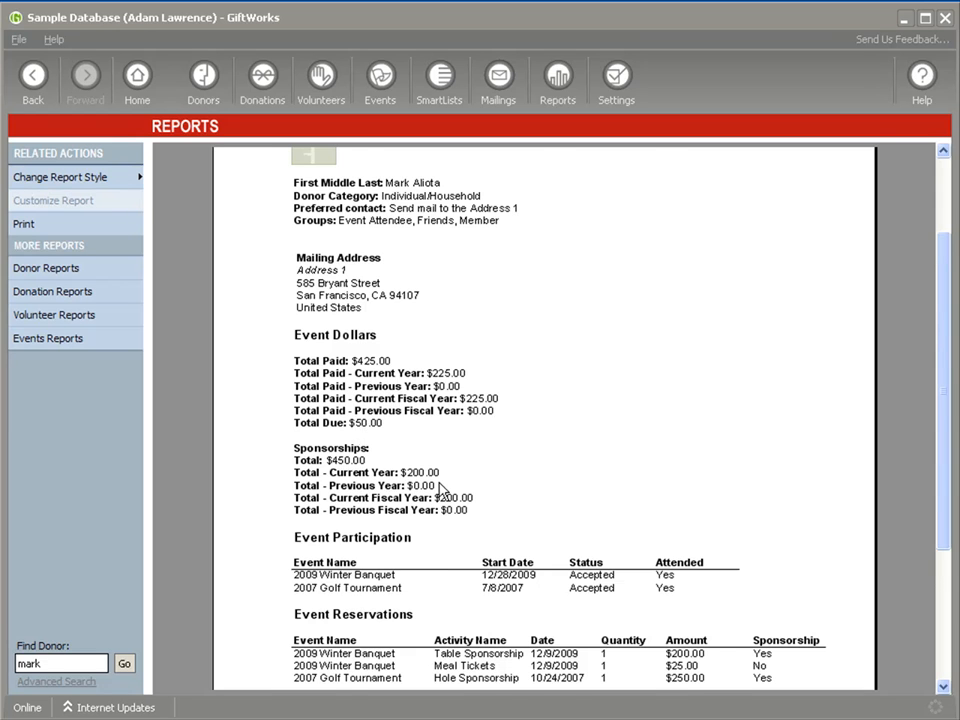
pyautogui.scroll(-1, 435, 483)
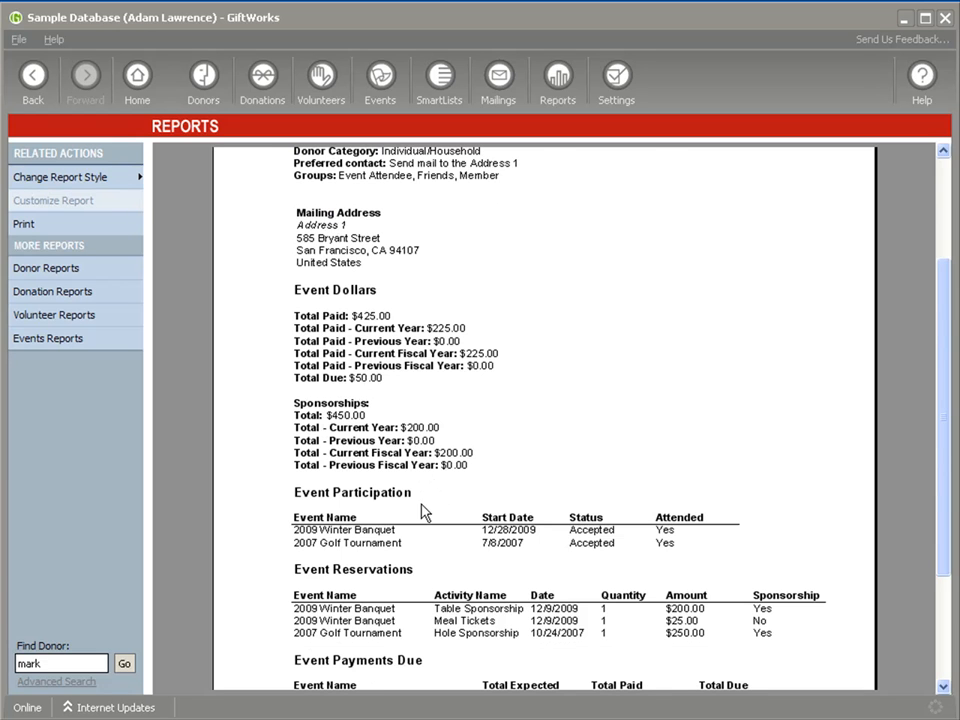
pyautogui.scroll(-1, 418, 505)
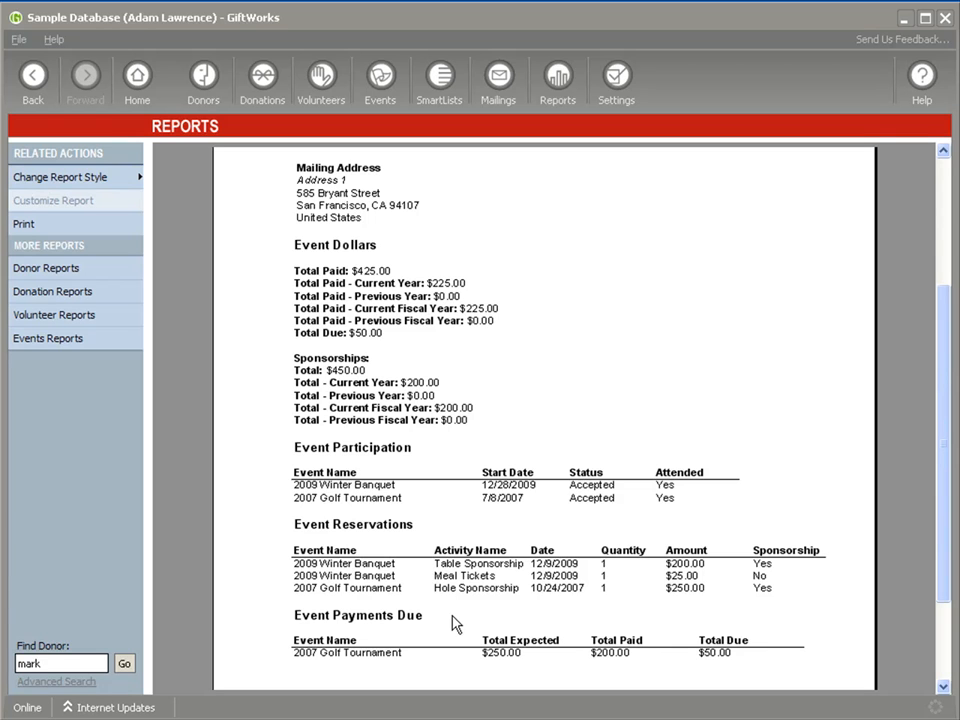
pyautogui.click(30, 80)
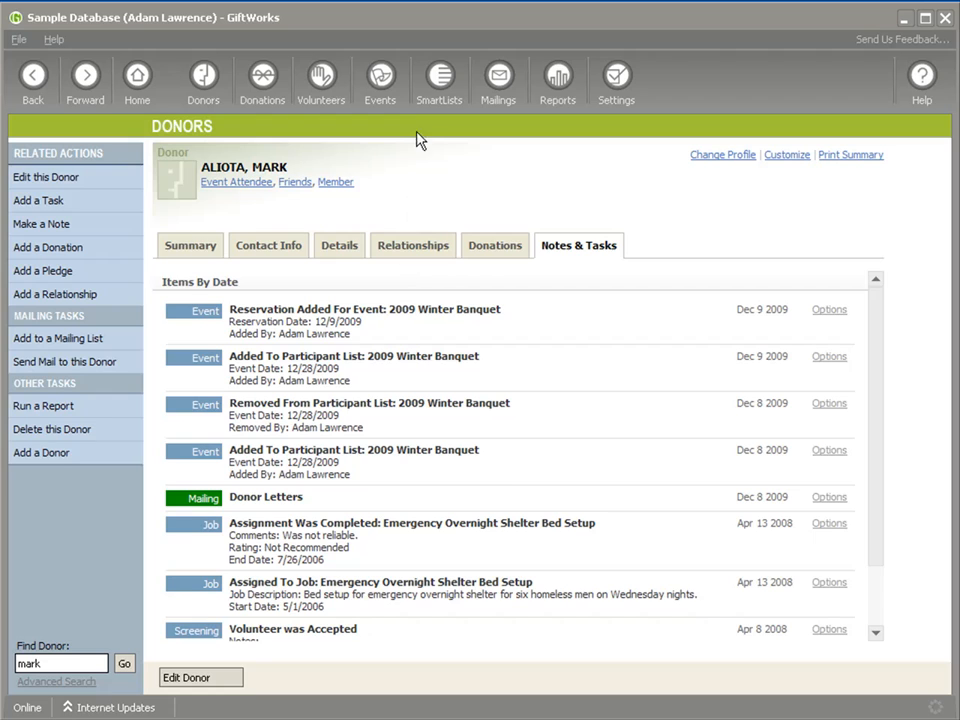
# Start a new SmartList of donors and choose Event Reservation Name under Events Activity as its criterion.
pyautogui.click(433, 100)
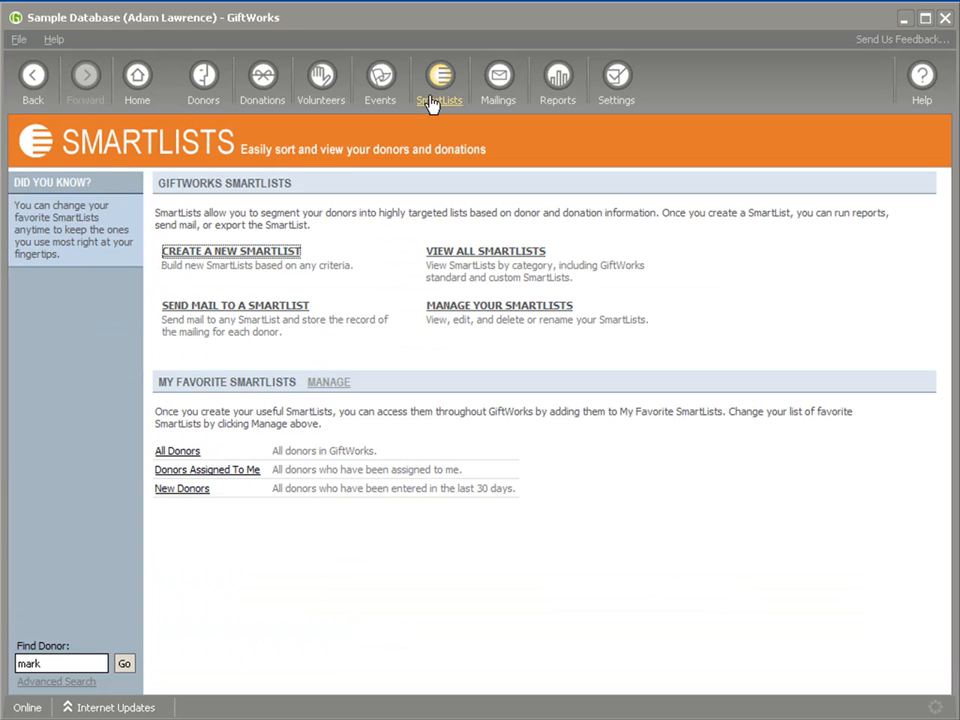
pyautogui.click(252, 260)
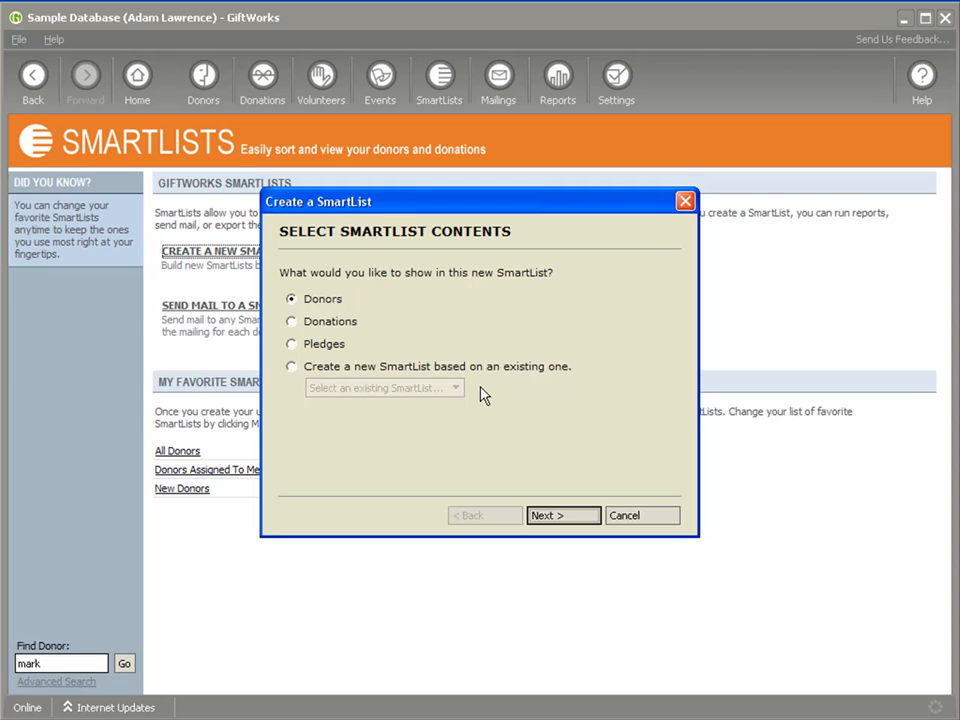
pyautogui.click(552, 518)
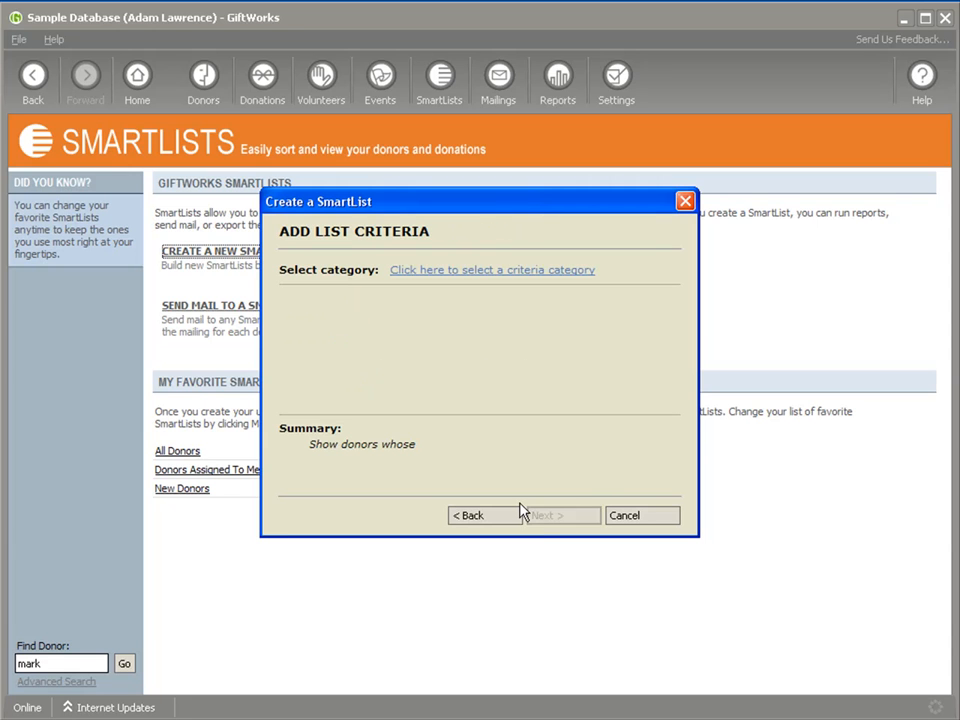
pyautogui.click(476, 274)
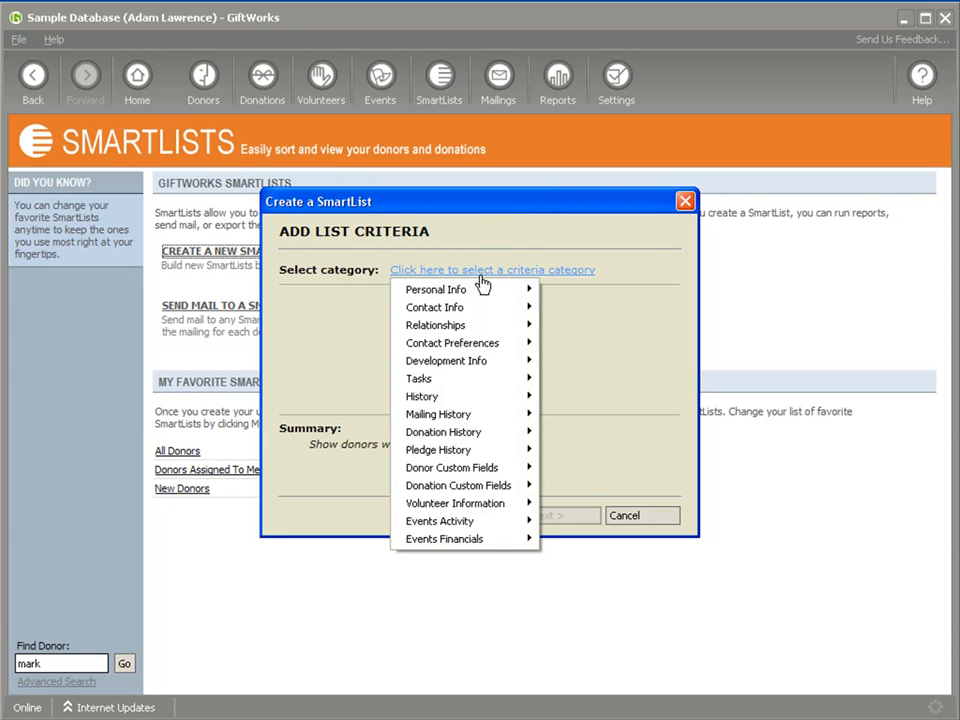
pyautogui.moveTo(525, 518)
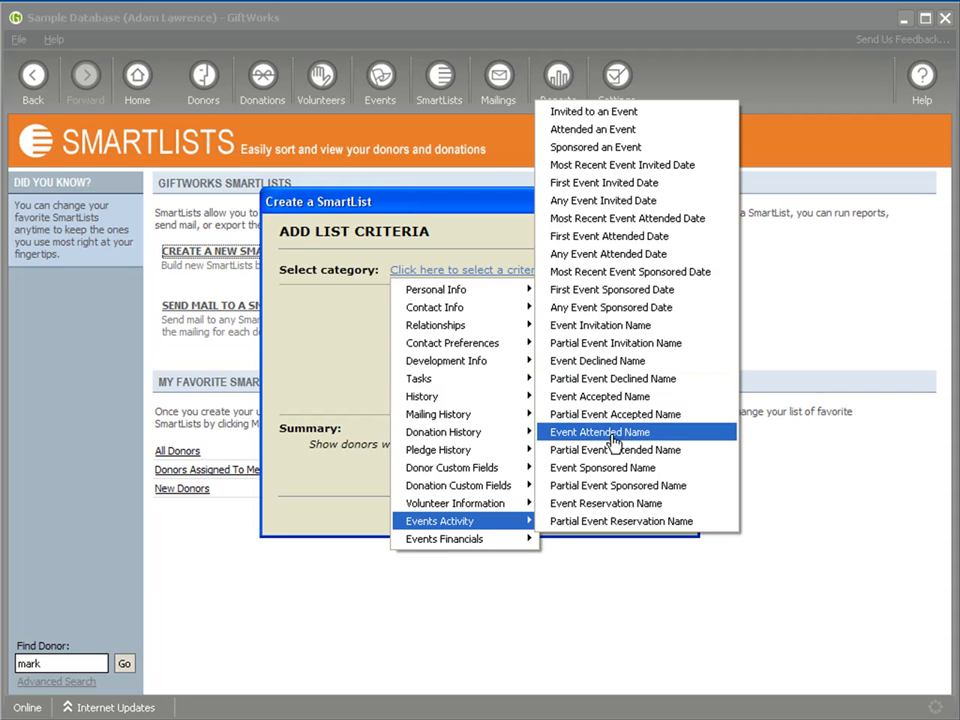
pyautogui.click(540, 503)
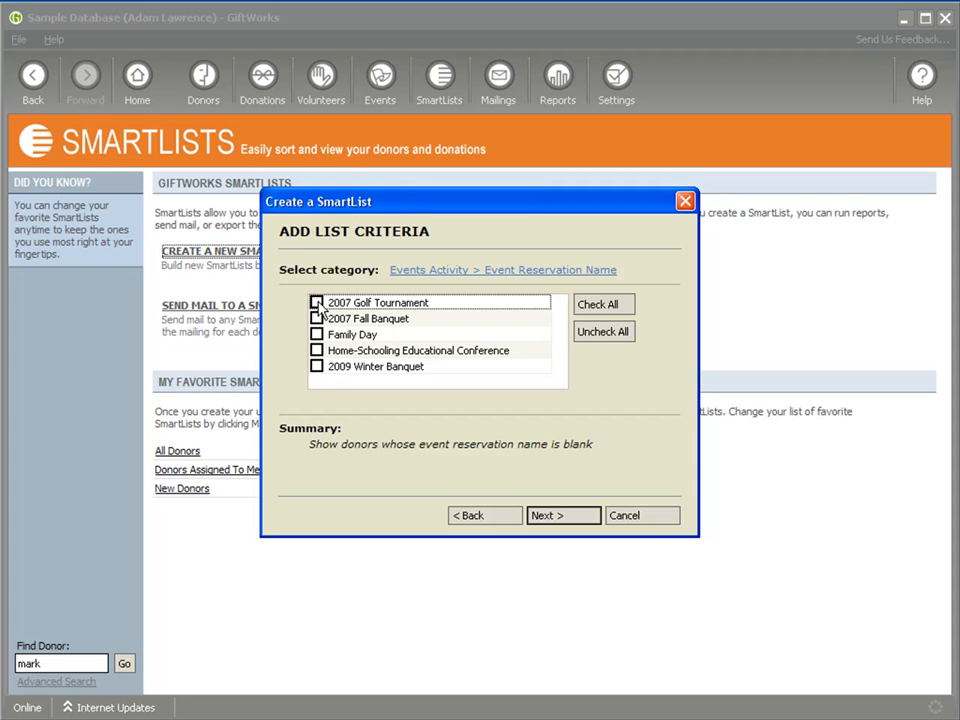
# List donors with a 2009 Winter Banquet event reservation, review them, and remove that criteria set.
pyautogui.click(317, 367)
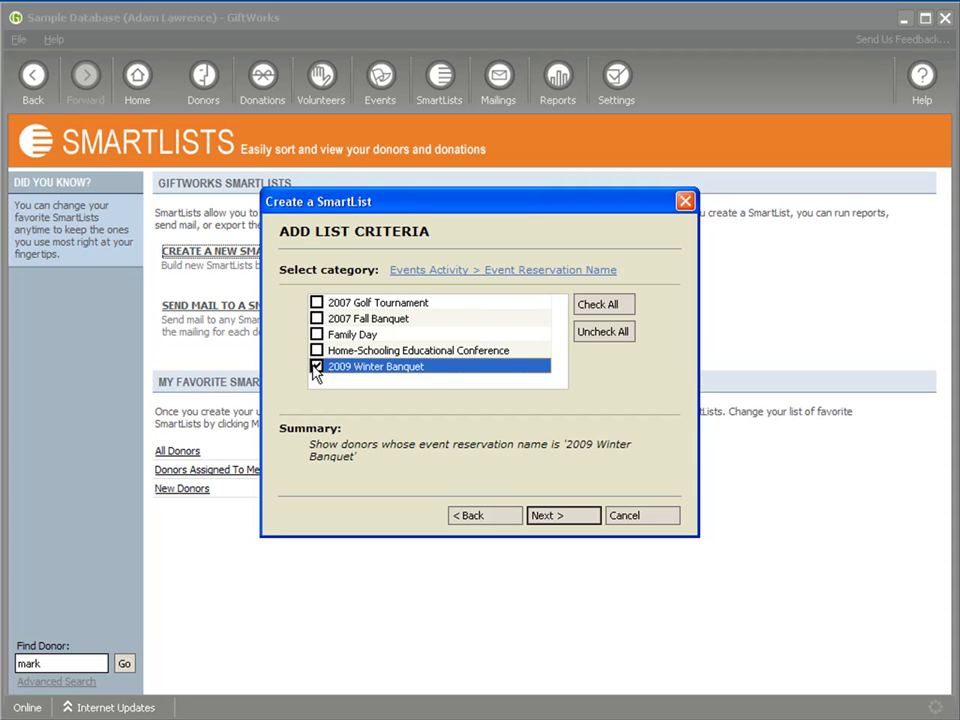
pyautogui.click(550, 516)
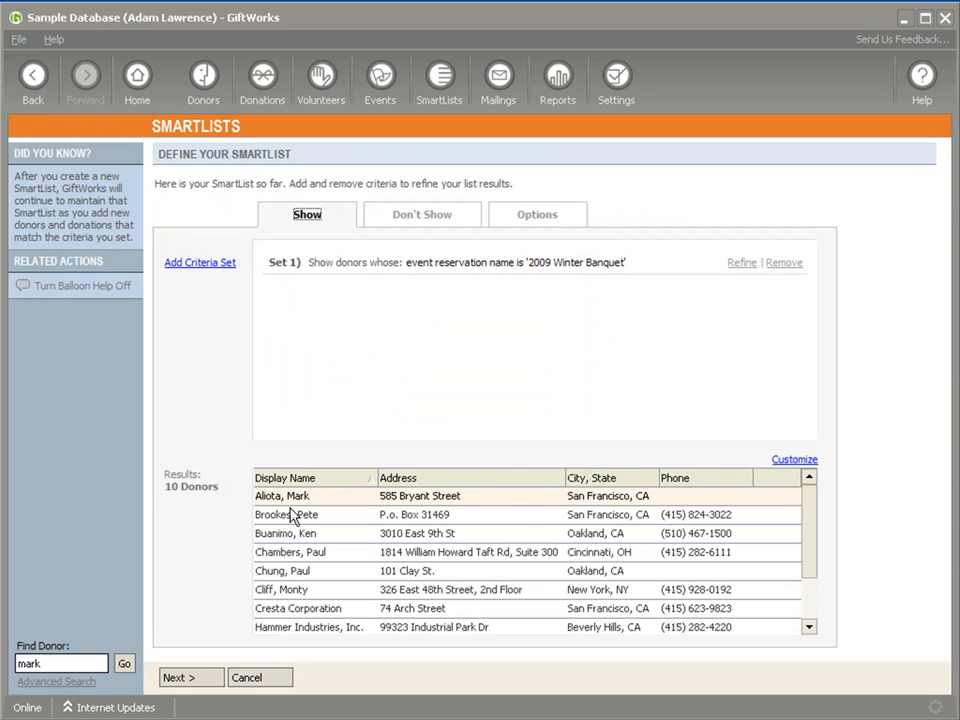
pyautogui.click(785, 263)
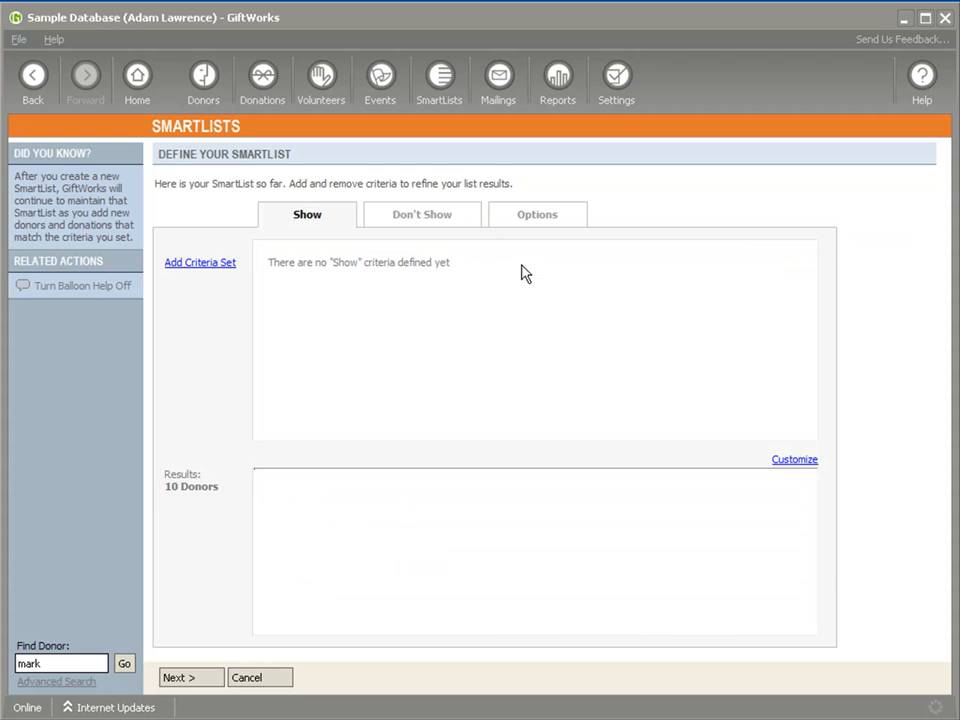
# Add a criteria set showing donors whose Attended an Event value under Events Activity is Has attended.
pyautogui.click(222, 264)
pyautogui.click(452, 270)
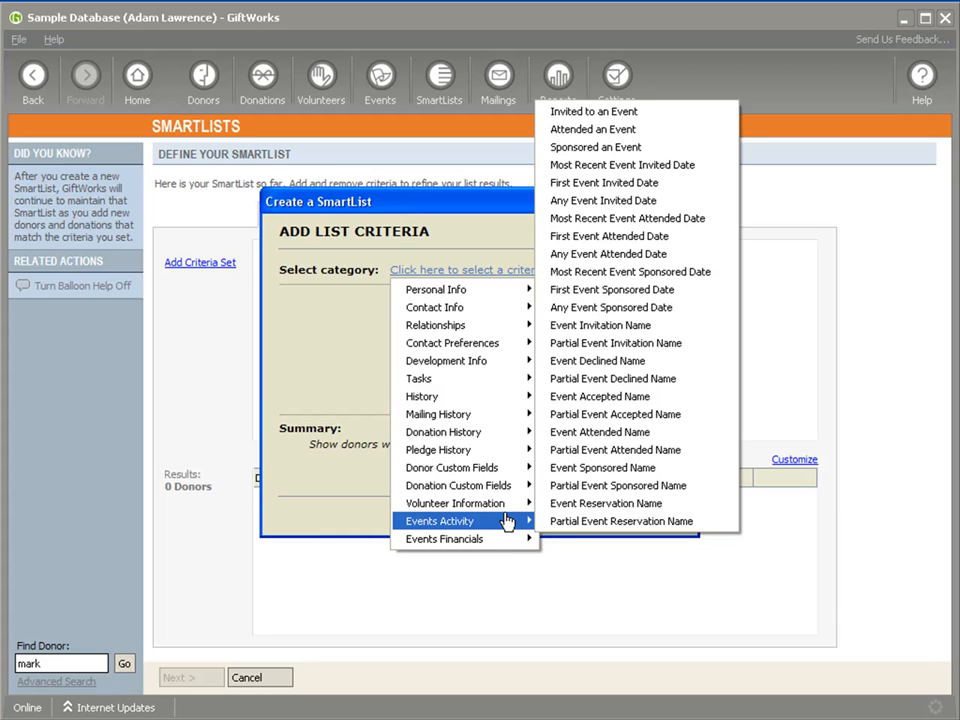
pyautogui.click(581, 137)
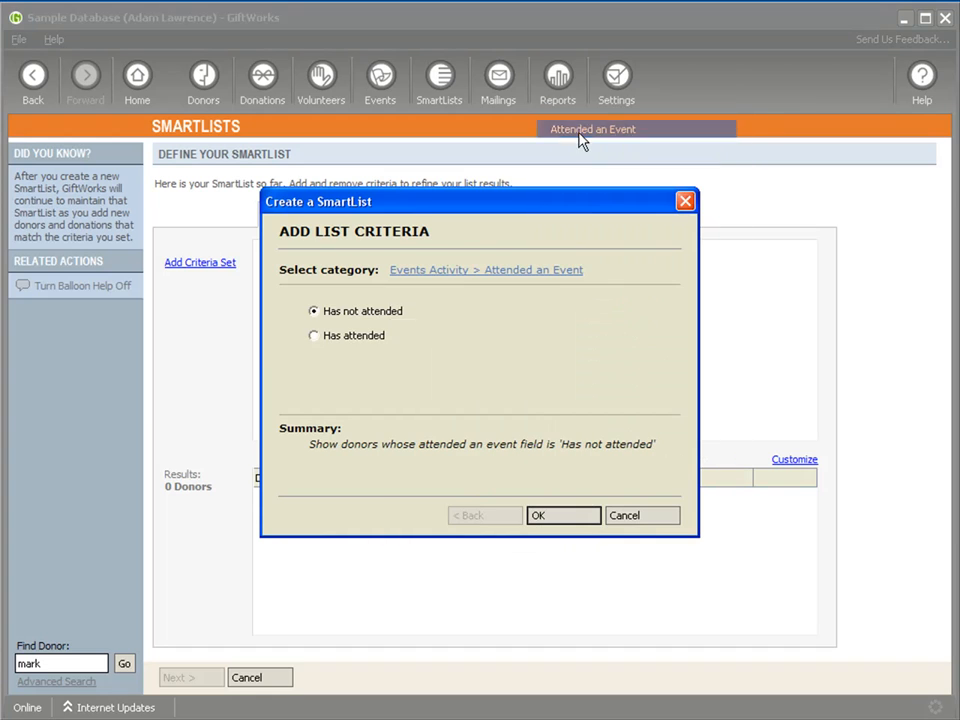
pyautogui.click(331, 338)
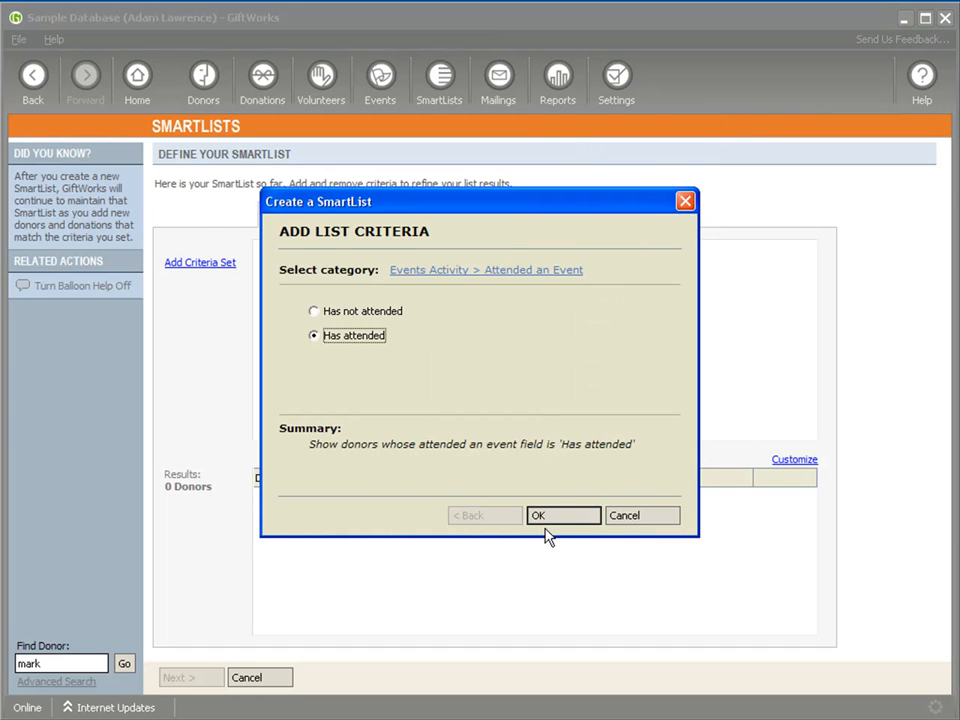
pyautogui.click(548, 518)
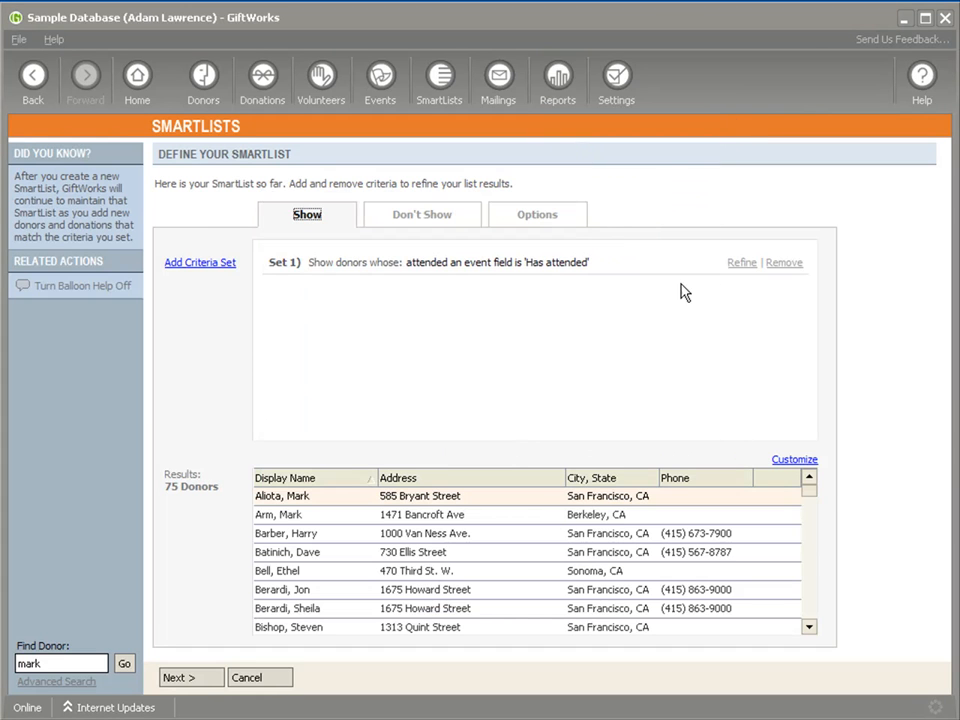
# Refine the criteria set by appending Most Recent Event Attended Date from Events Activity.
pyautogui.click(742, 263)
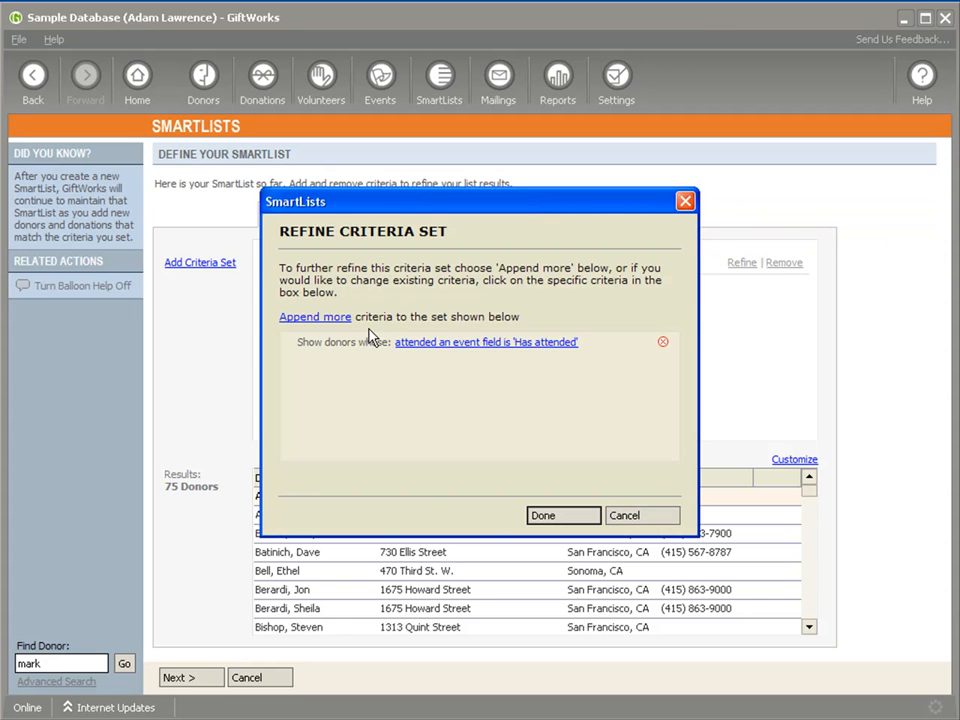
pyautogui.click(333, 318)
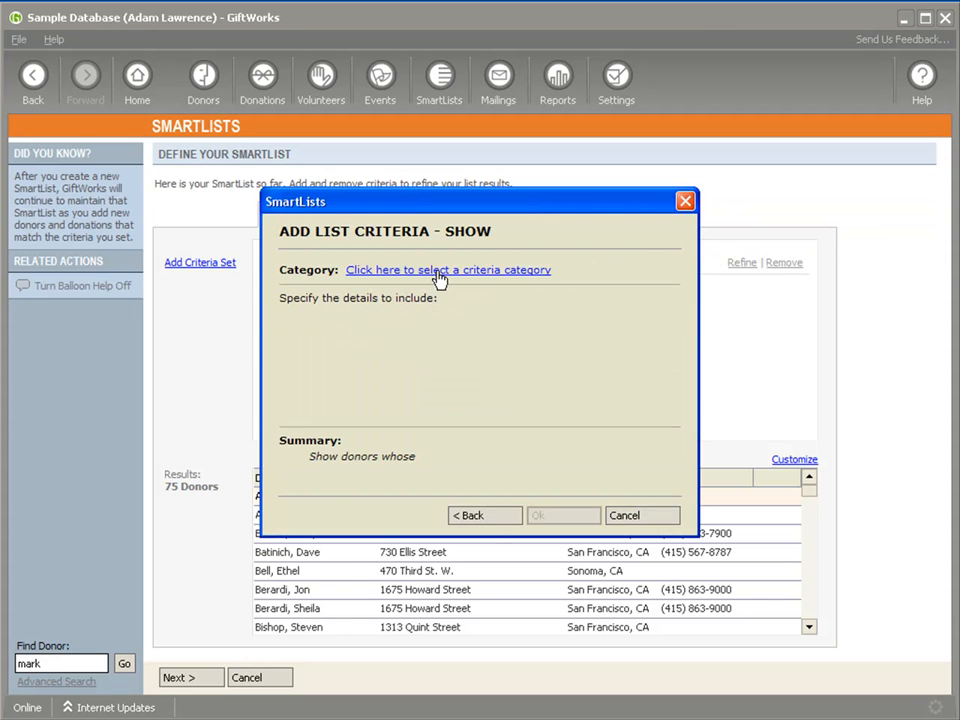
pyautogui.click(440, 276)
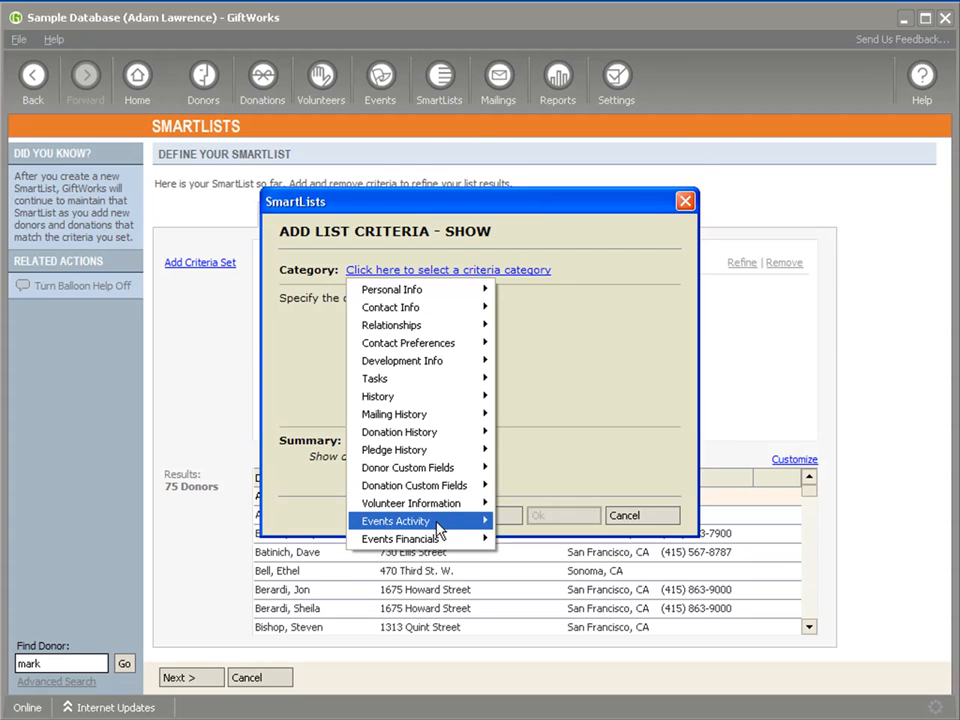
pyautogui.moveTo(437, 524)
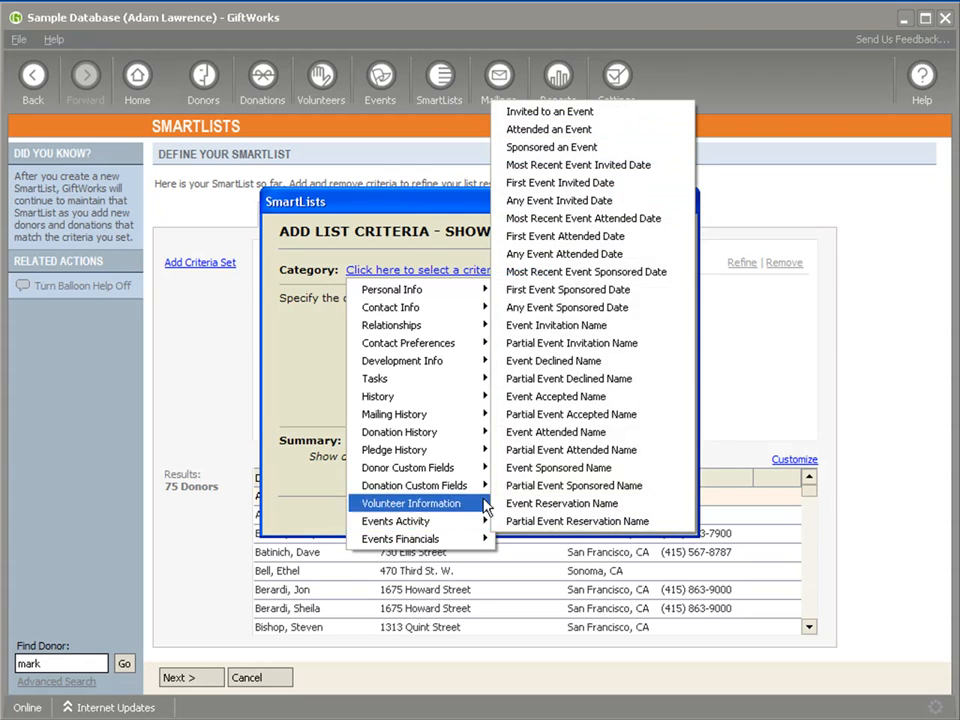
pyautogui.click(551, 224)
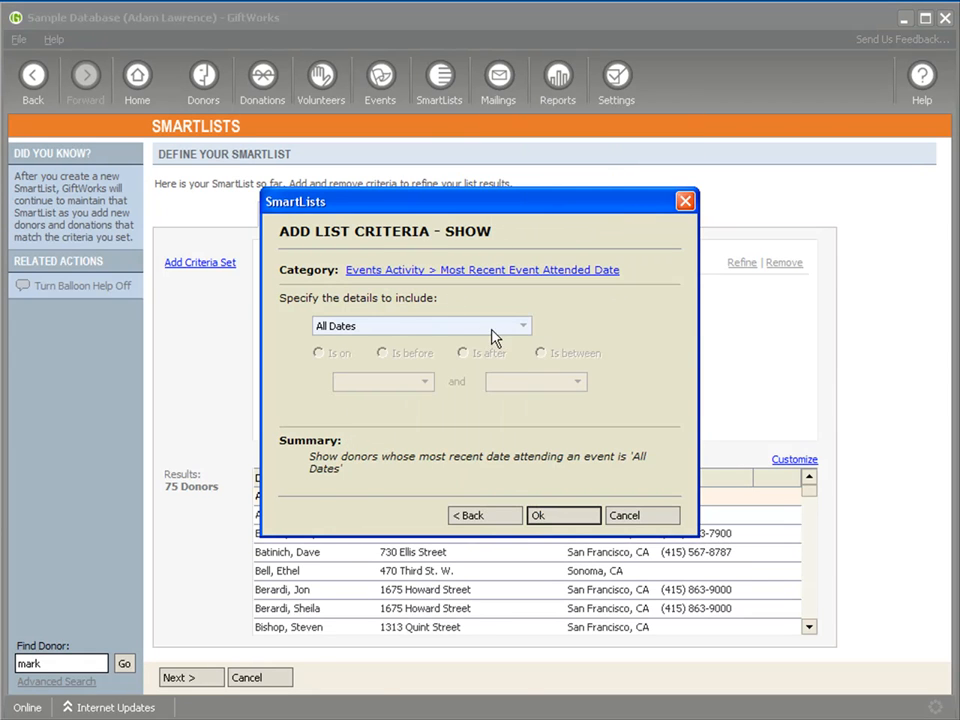
# Limit the most recent attended date to custom dates before 1/1/2009 and apply the refined criteria set.
pyautogui.click(493, 338)
pyautogui.click(392, 346)
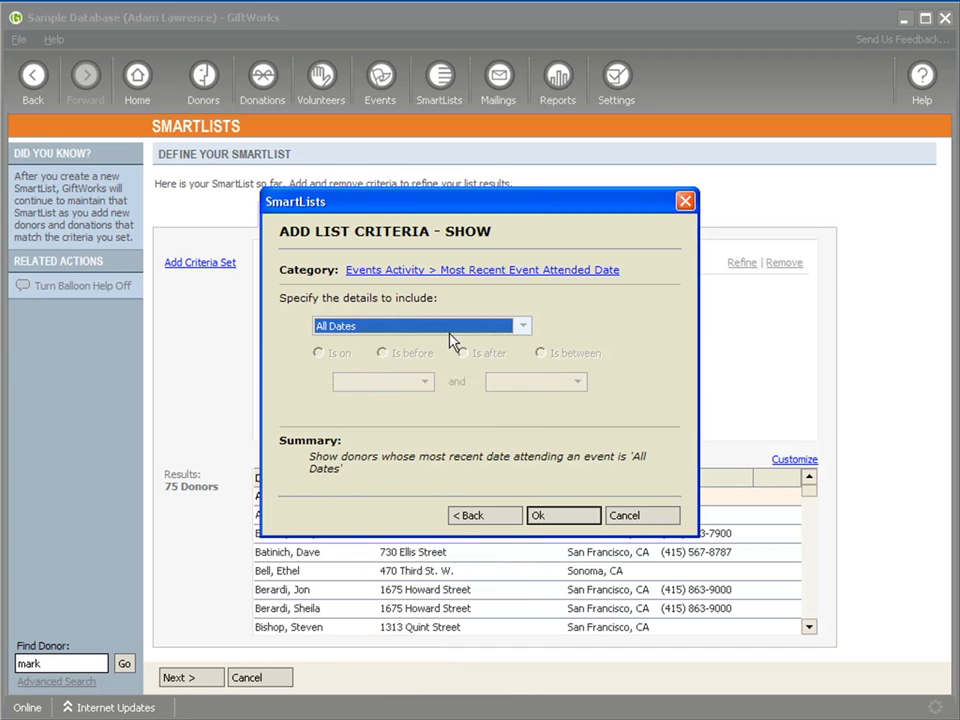
pyautogui.click(493, 331)
pyautogui.click(427, 360)
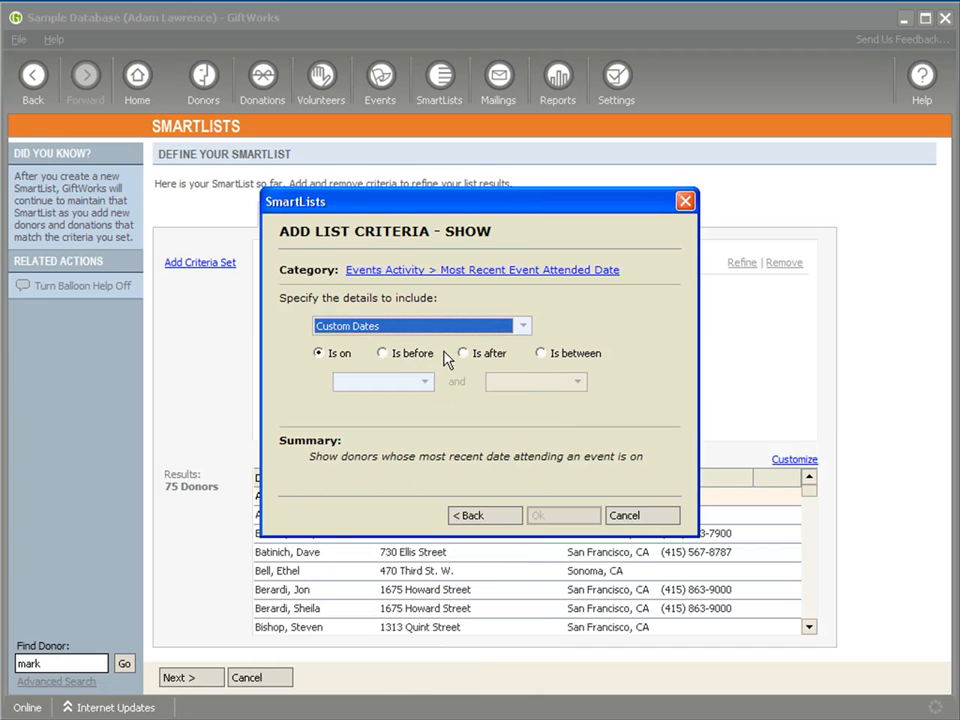
pyautogui.click(363, 380)
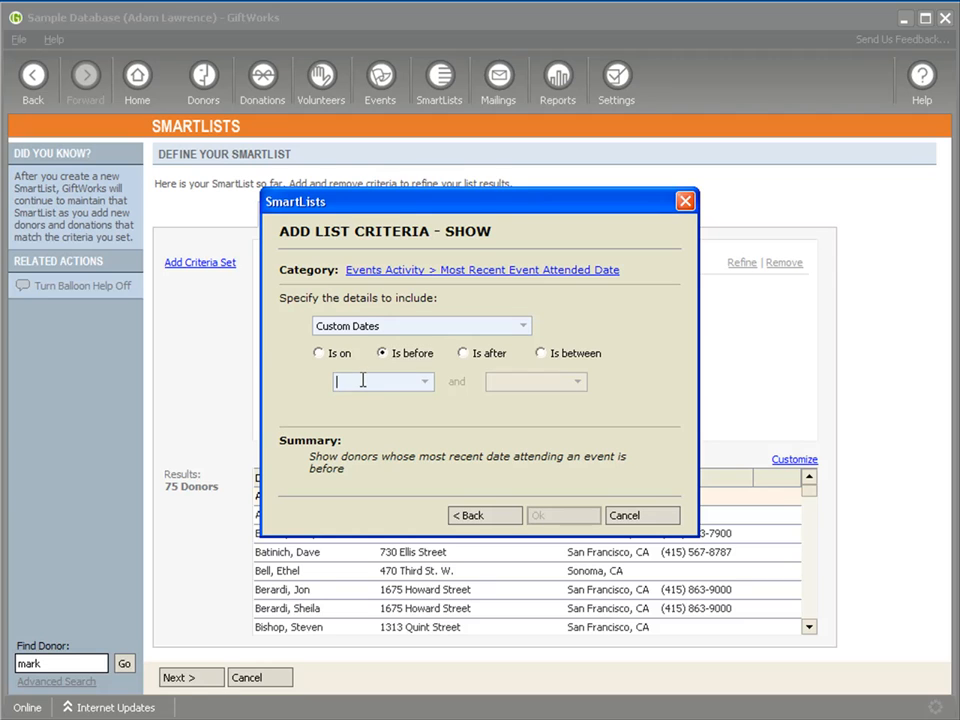
pyautogui.write('1/1/2009')
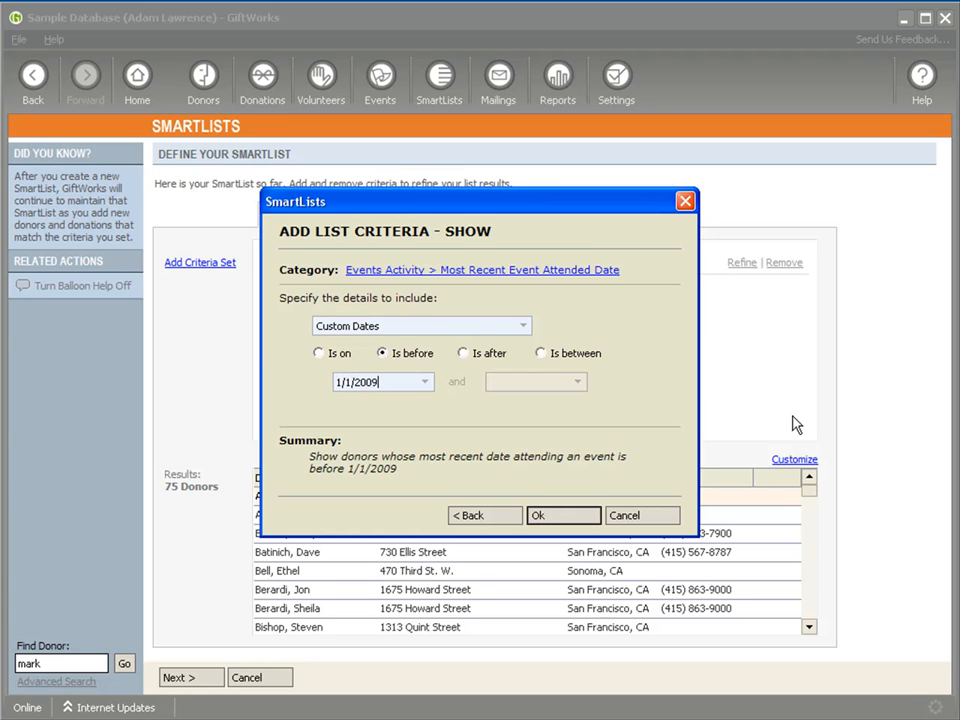
pyautogui.click(549, 517)
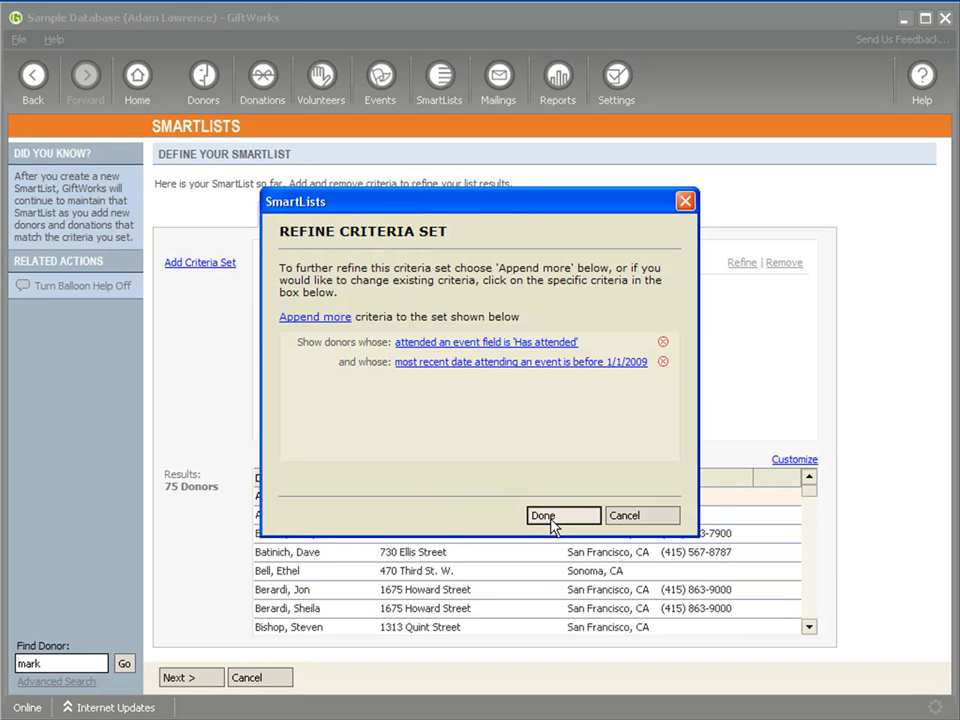
pyautogui.click(552, 516)
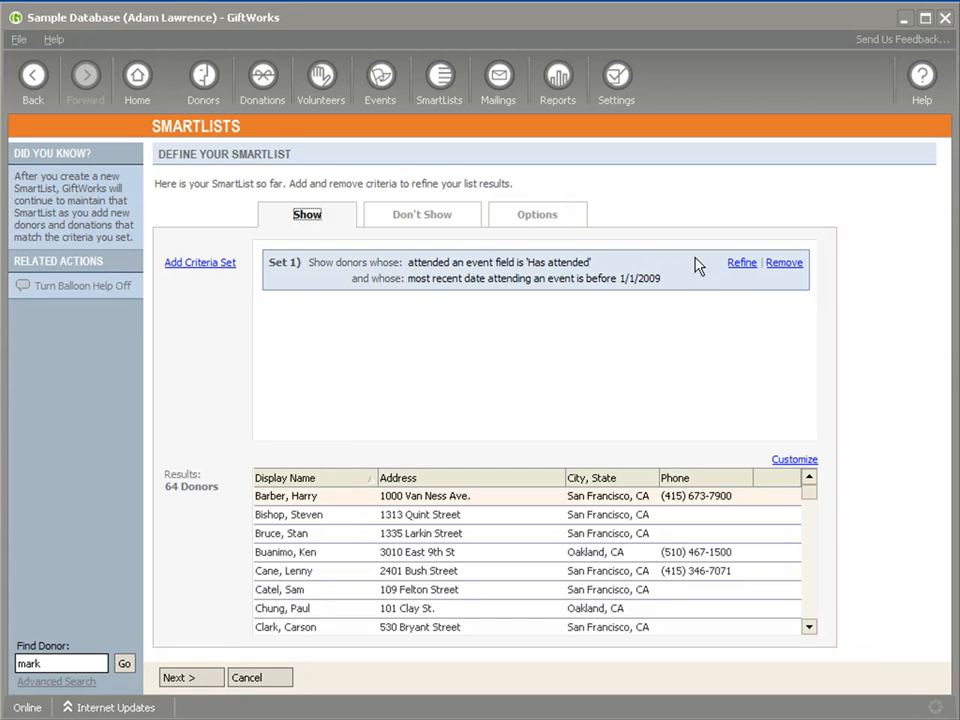
# Replace the criteria set with Events Financials > Amount Outstanding for Events greater than $0.
pyautogui.click(785, 263)
pyautogui.click(222, 264)
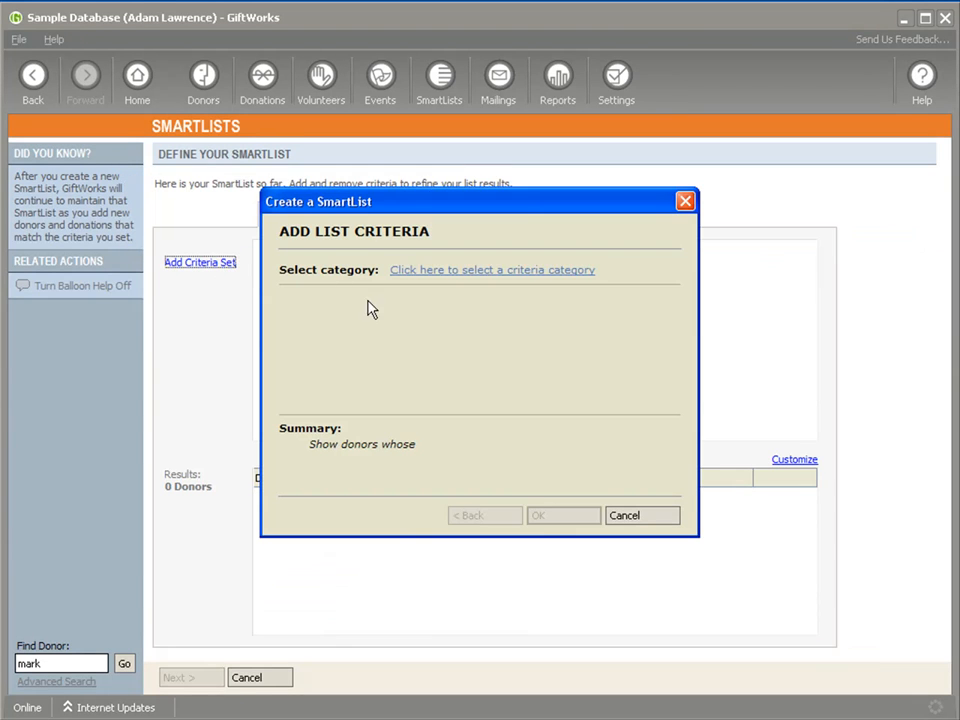
pyautogui.click(414, 277)
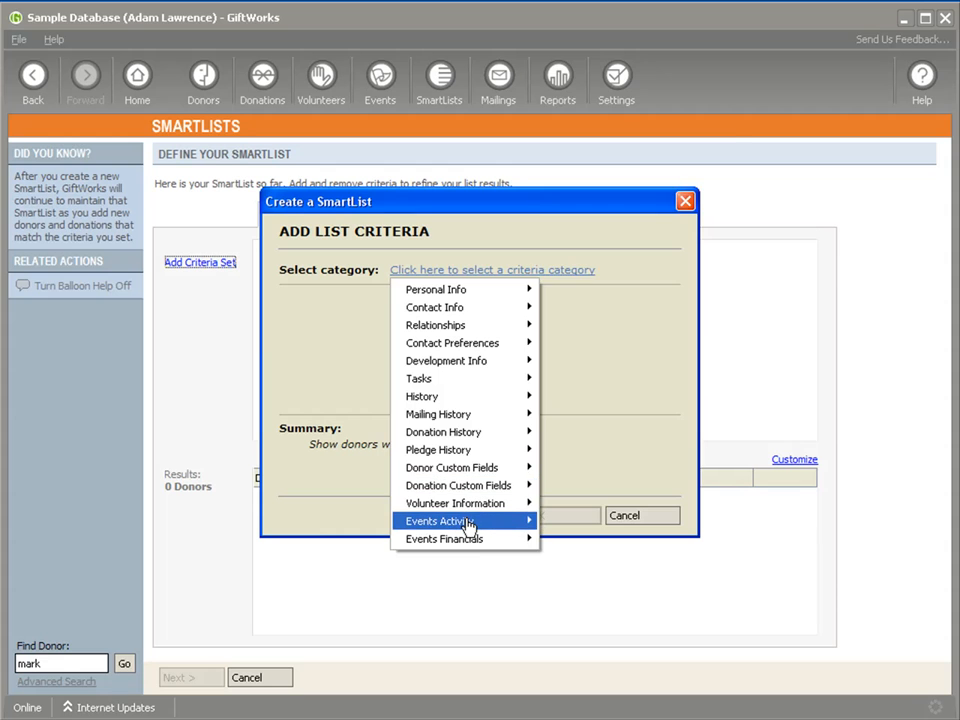
pyautogui.moveTo(468, 524)
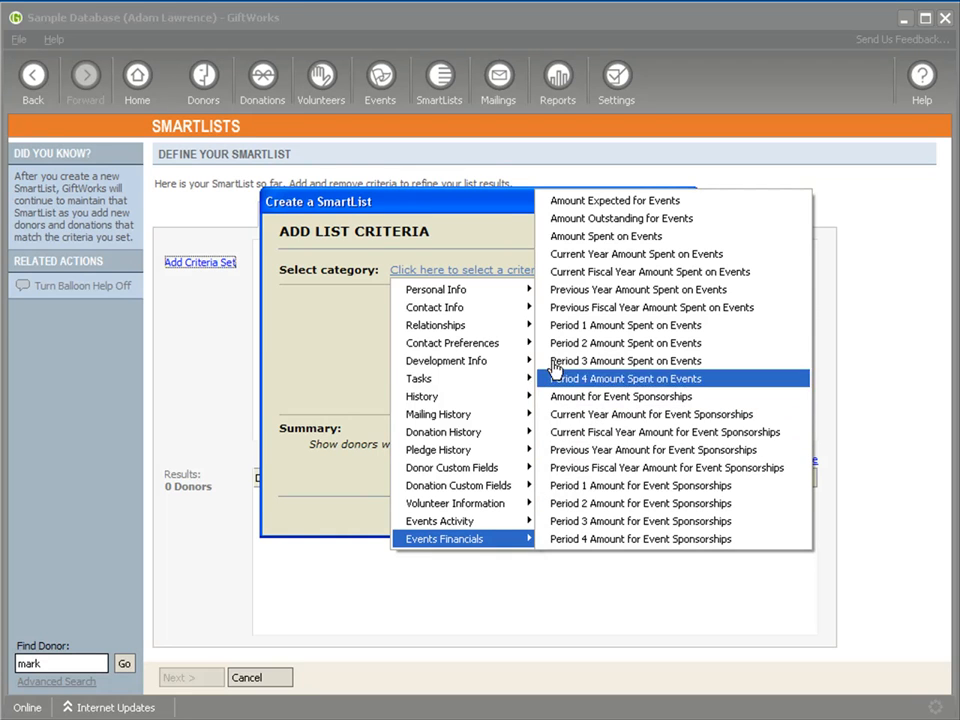
pyautogui.click(592, 222)
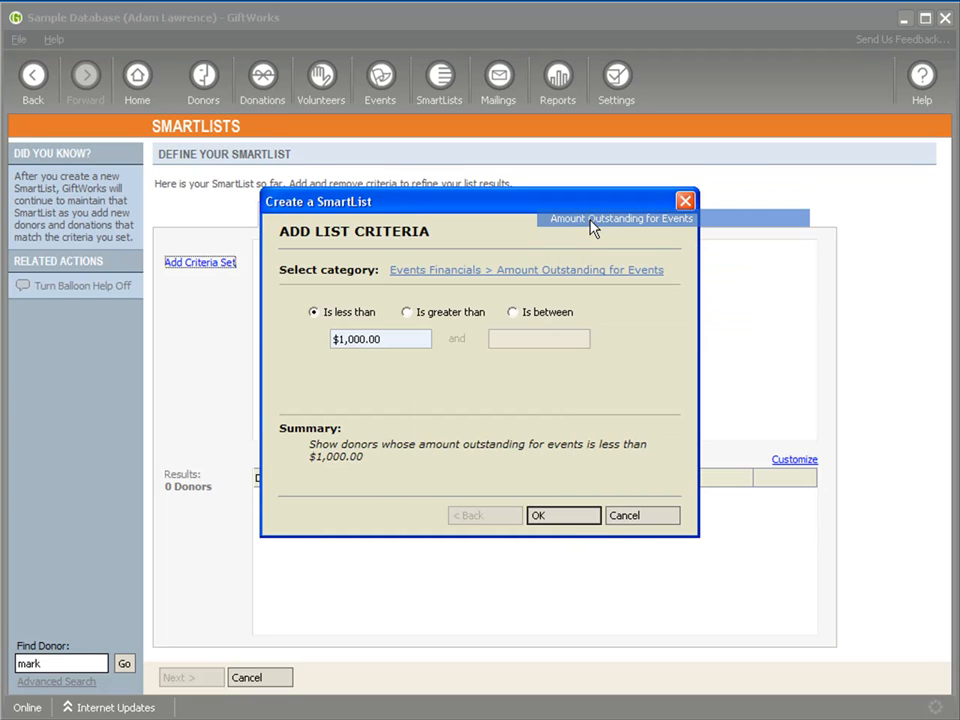
pyautogui.click(407, 313)
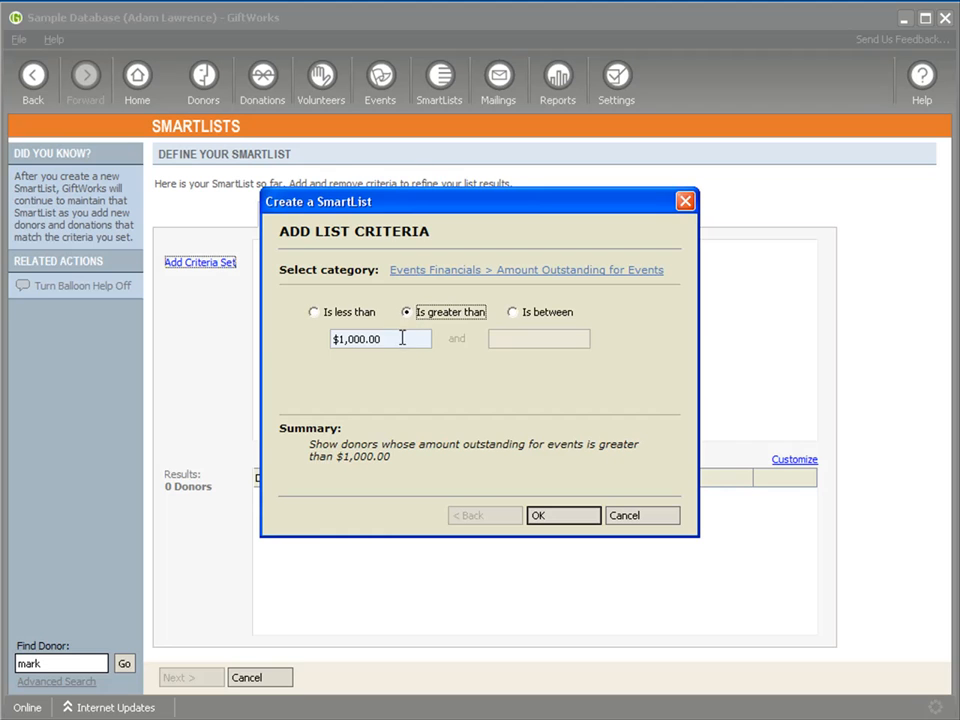
pyautogui.moveTo(401, 338); pyautogui.dragTo(326, 338)
pyautogui.write('$0')
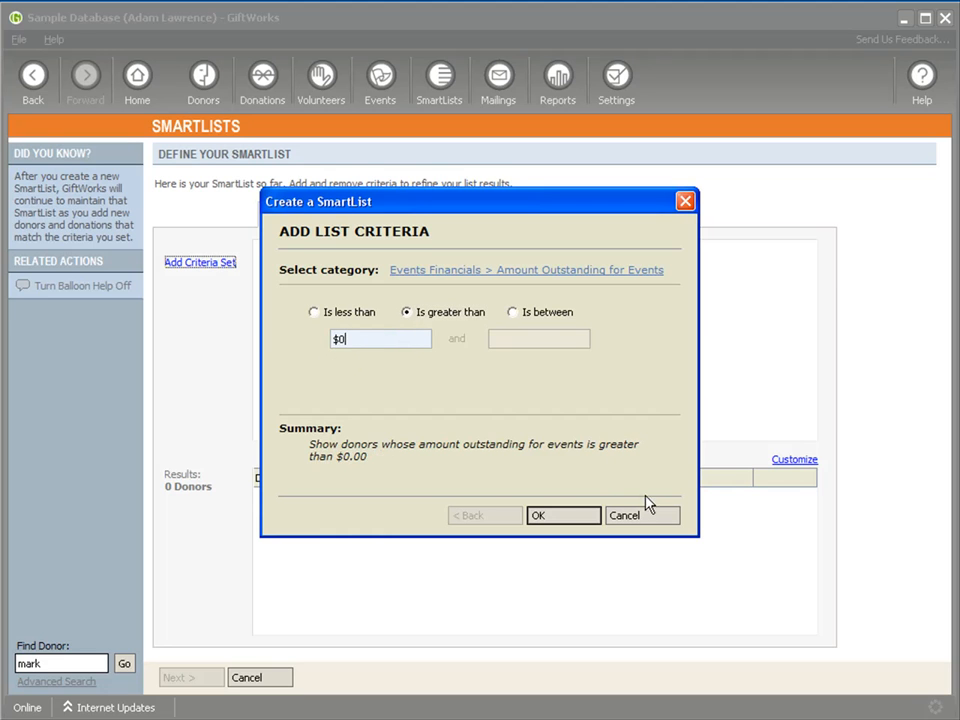
pyautogui.click(561, 516)
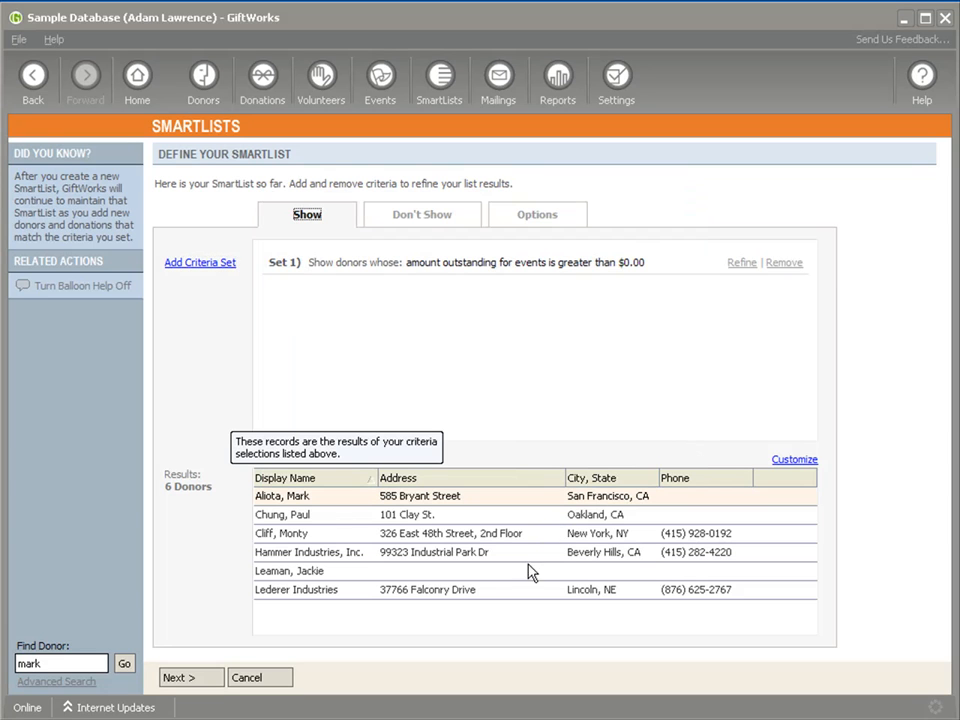
# Name the SmartList "Outstanding Amount Owed" and save it.
pyautogui.click(181, 678)
pyautogui.moveTo(317, 229); pyautogui.dragTo(267, 232)
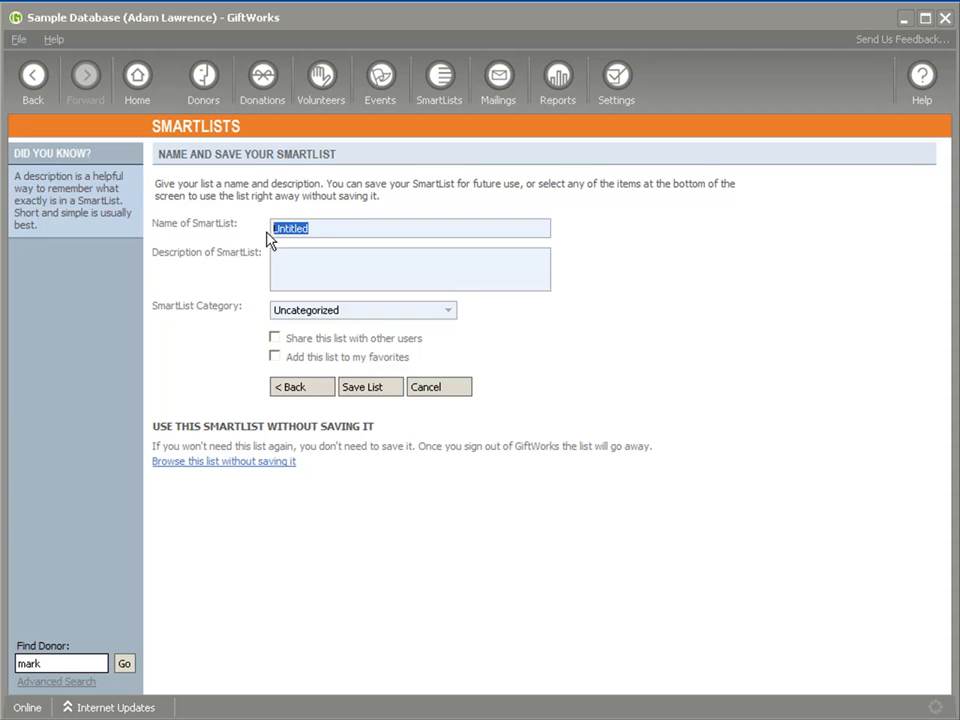
pyautogui.write('Outstanding Amount Ow')
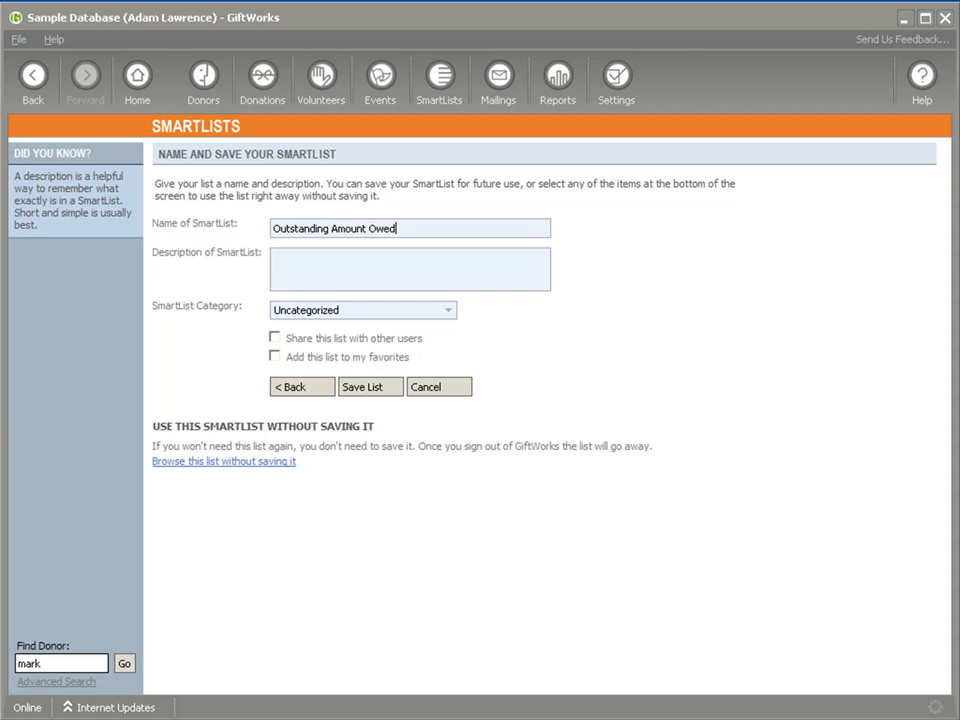
pyautogui.click(385, 388)
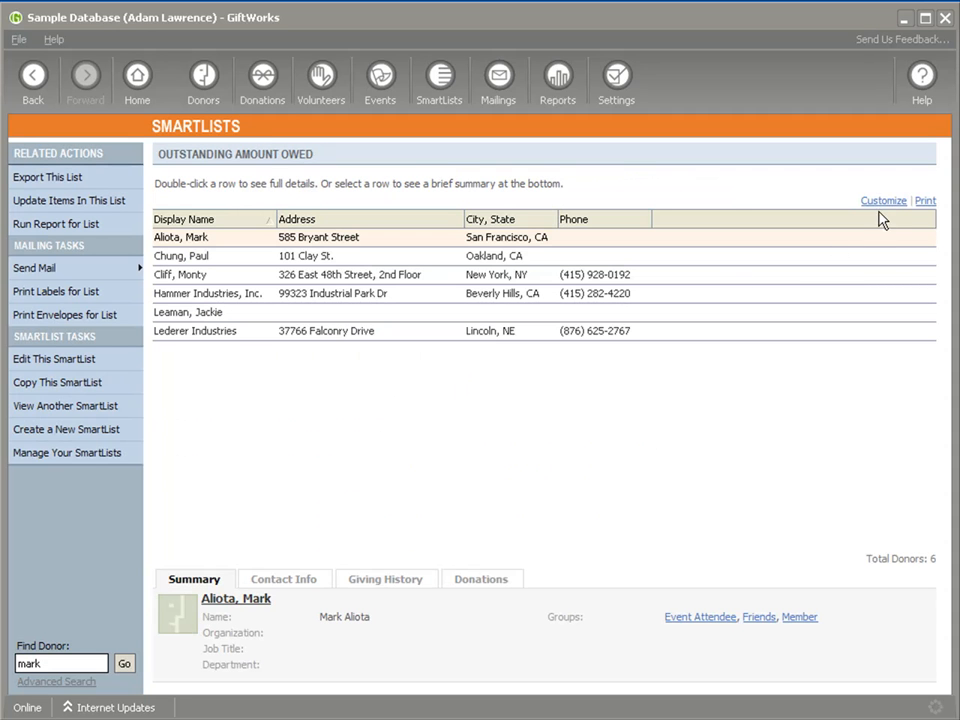
# Customize the list's columns to include Most Recent Event Attended and First Event Attended.
pyautogui.moveTo(617, 329); pyautogui.dragTo(610, 410)
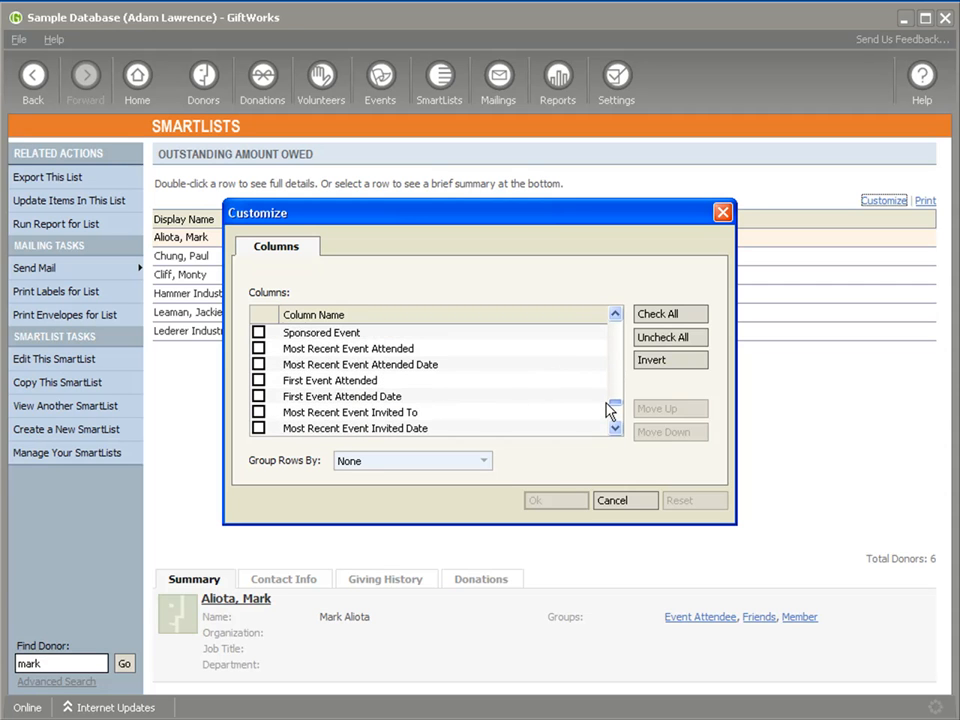
pyautogui.click(615, 314)
pyautogui.click(615, 314)
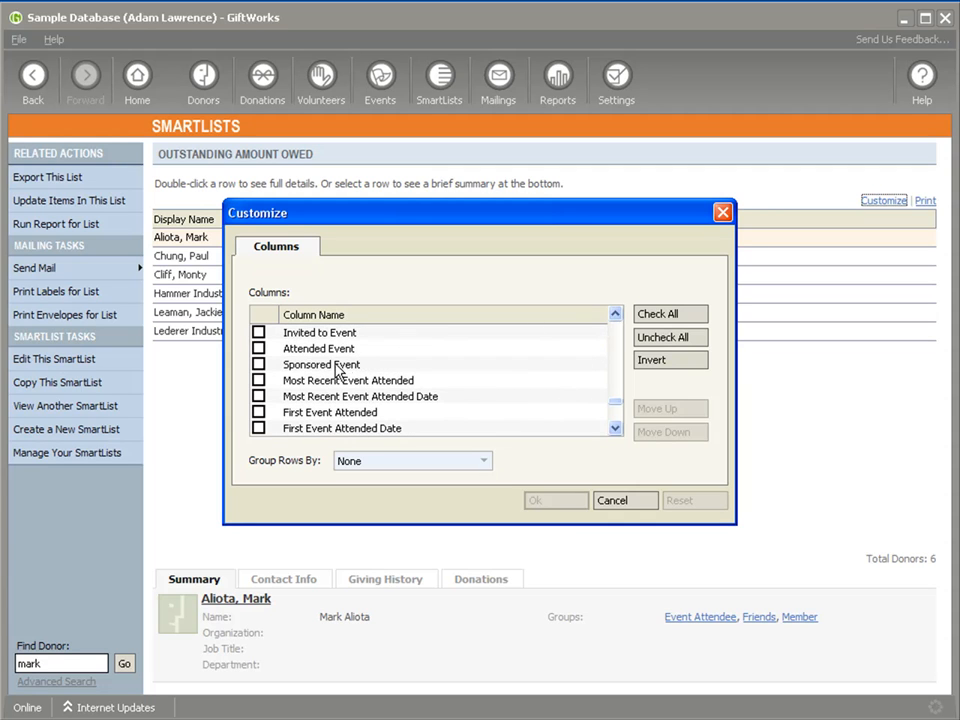
pyautogui.click(616, 428)
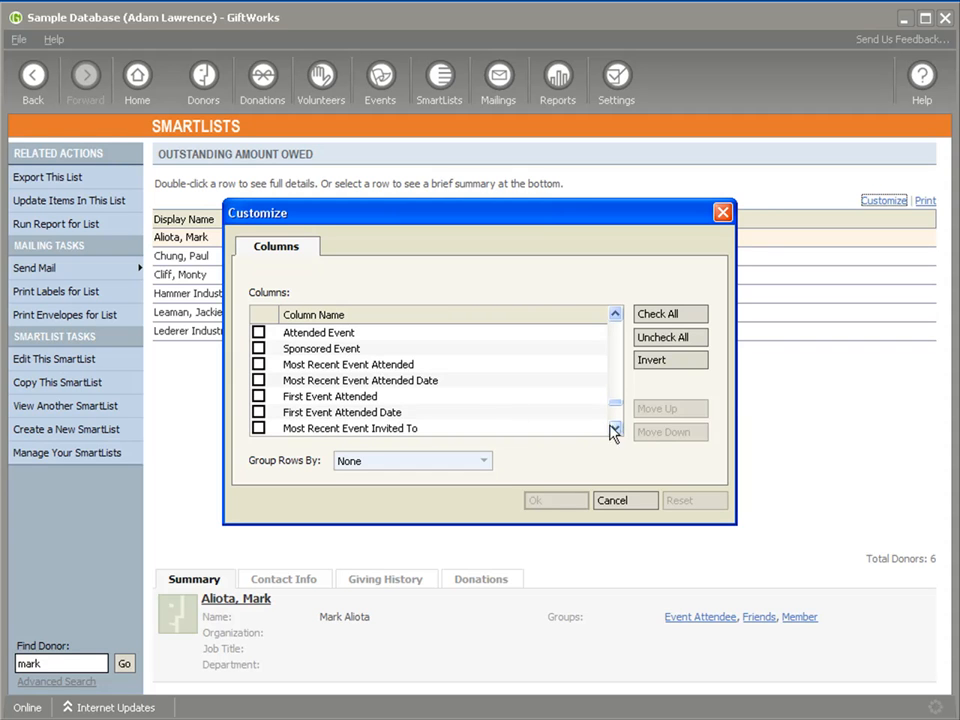
pyautogui.click(258, 364)
pyautogui.click(259, 397)
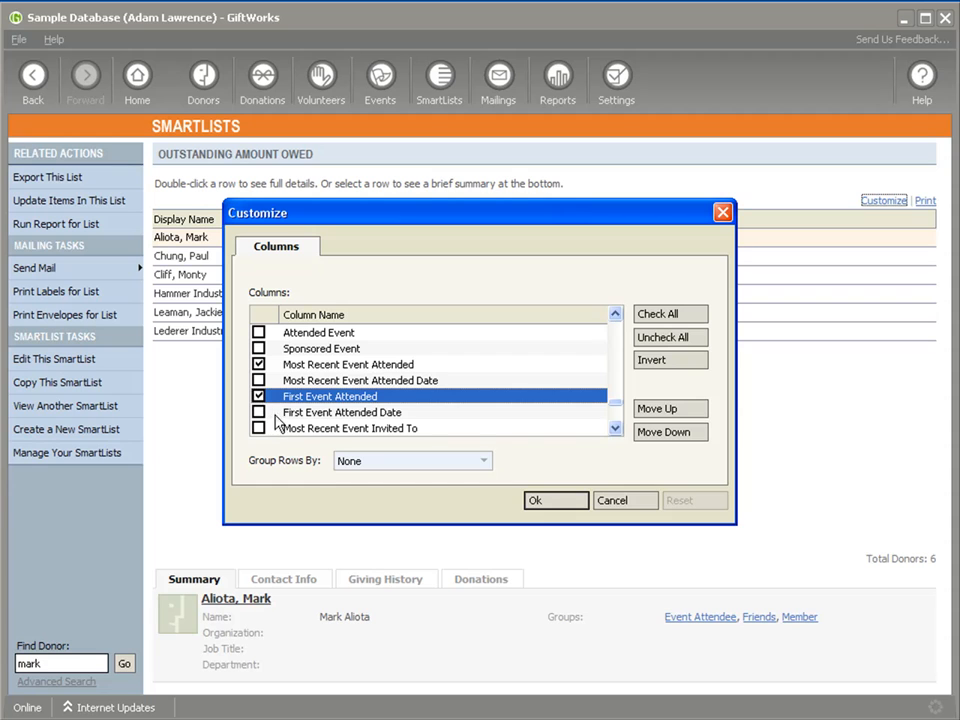
pyautogui.click(555, 499)
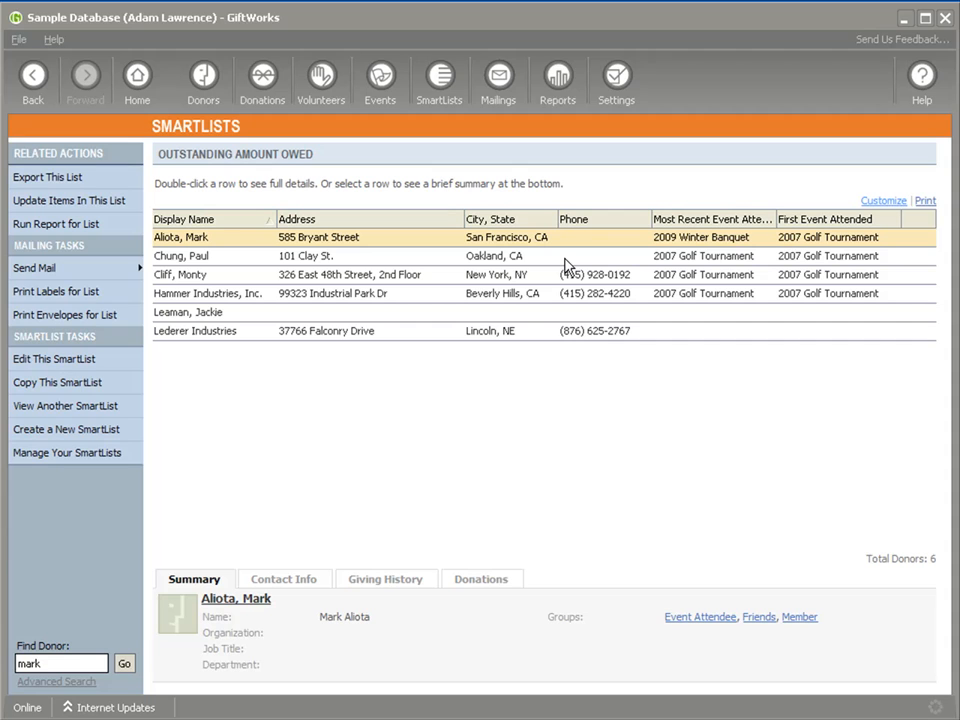
# Start a letters-only mailing to the listed donors, keep all recipients included, and select the Event Payments Due letter.
pyautogui.click(77, 272)
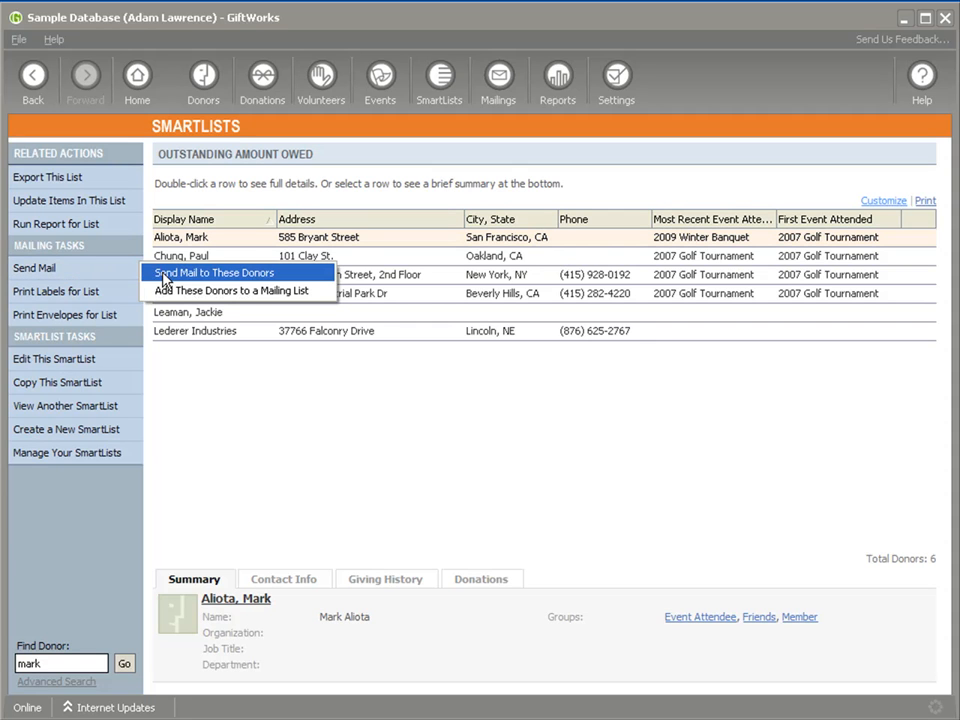
pyautogui.click(166, 274)
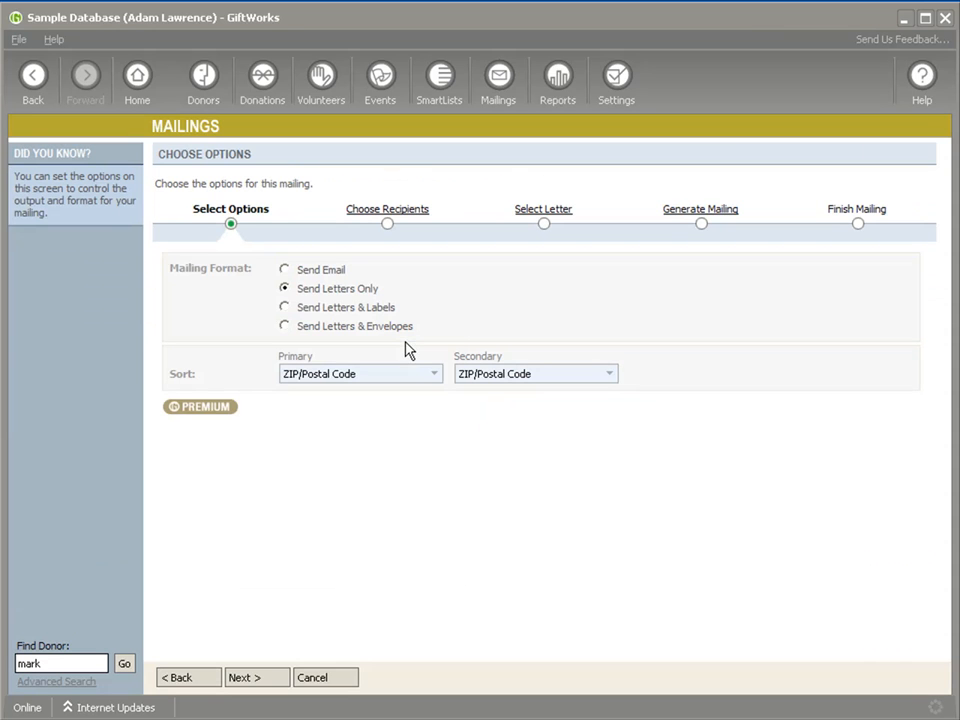
pyautogui.click(242, 679)
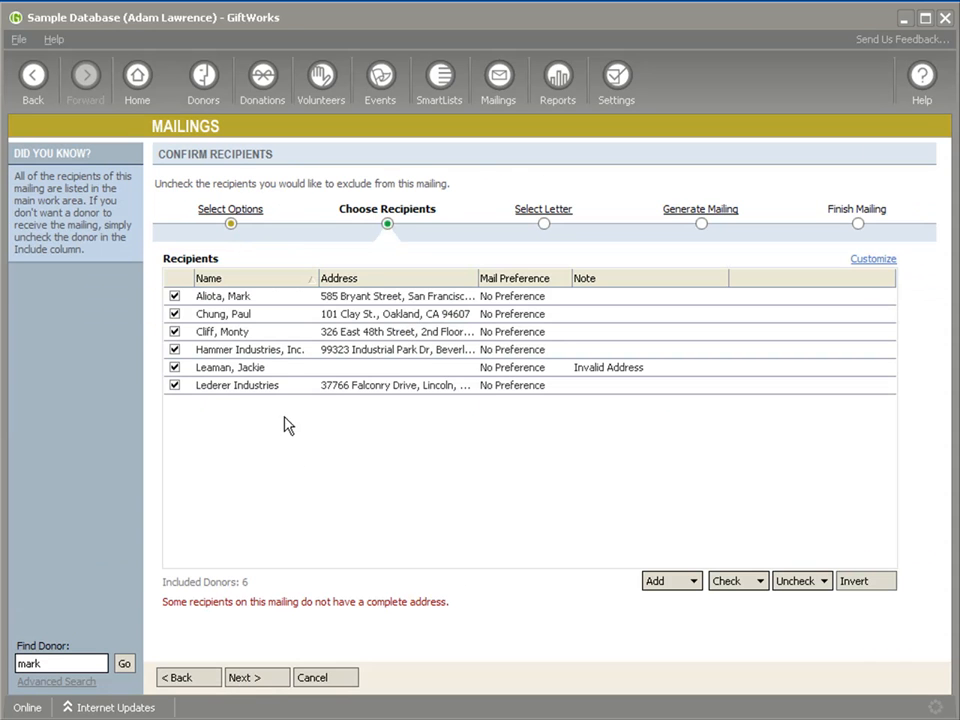
pyautogui.click(256, 679)
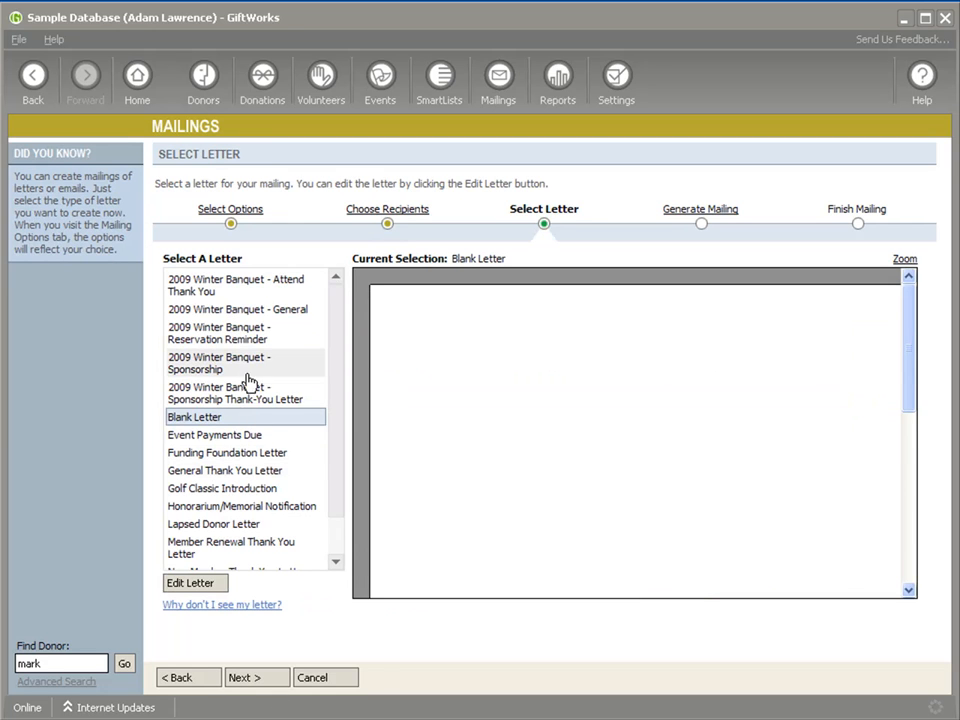
pyautogui.click(236, 435)
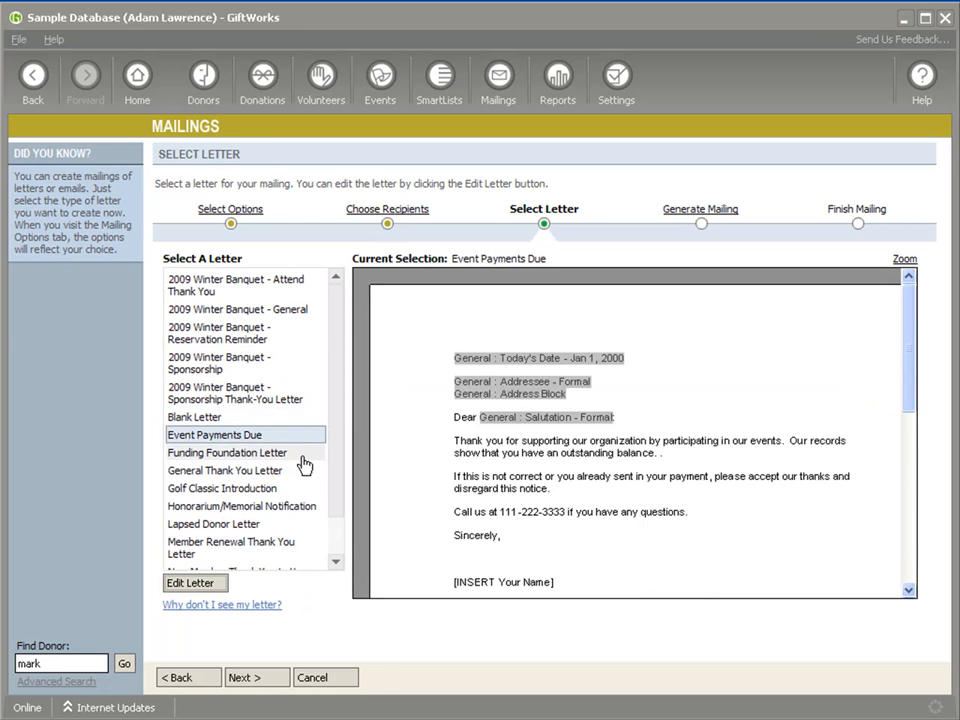
# Edit the letter so the outstanding balance sentence ends with "of" and the Amount Outstanding for Events field.
pyautogui.click(205, 588)
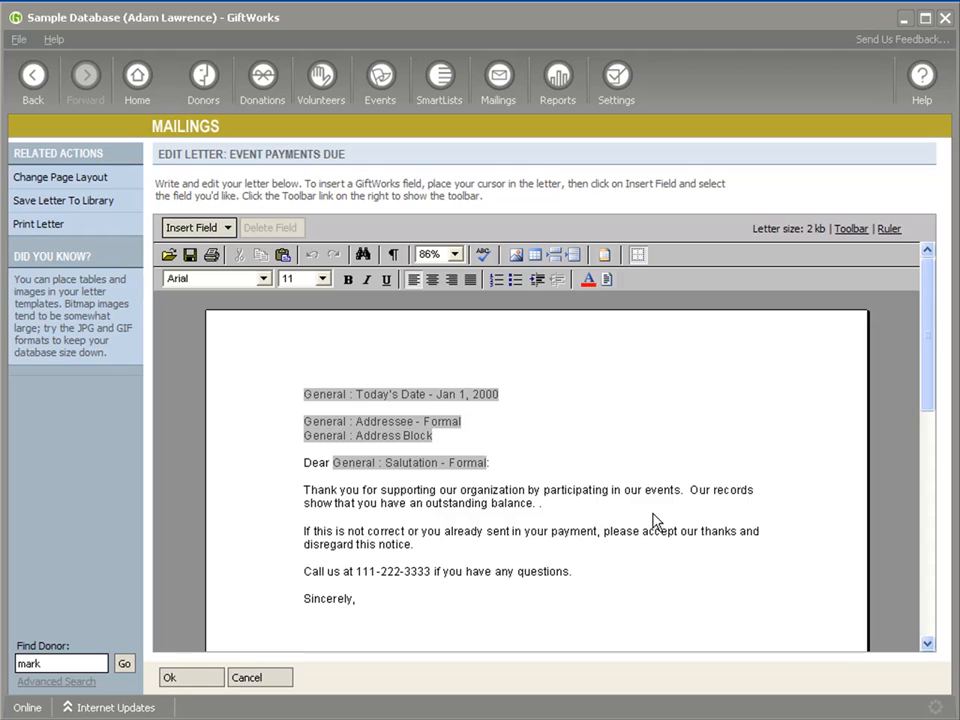
pyautogui.click(558, 504)
pyautogui.click(227, 228)
pyautogui.moveTo(247, 377)
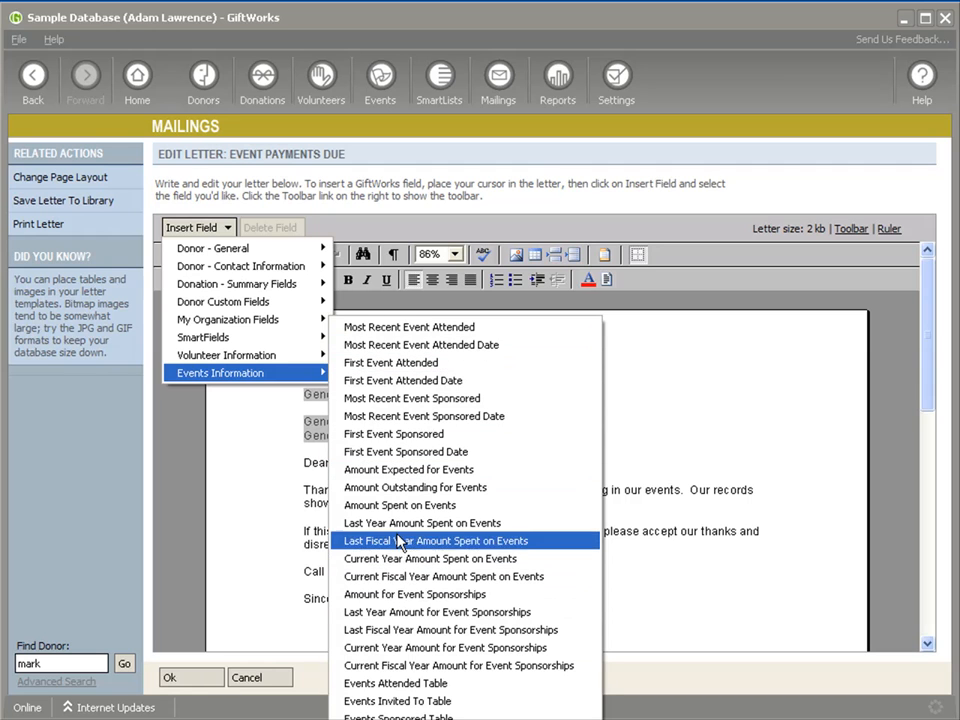
pyautogui.click(401, 488)
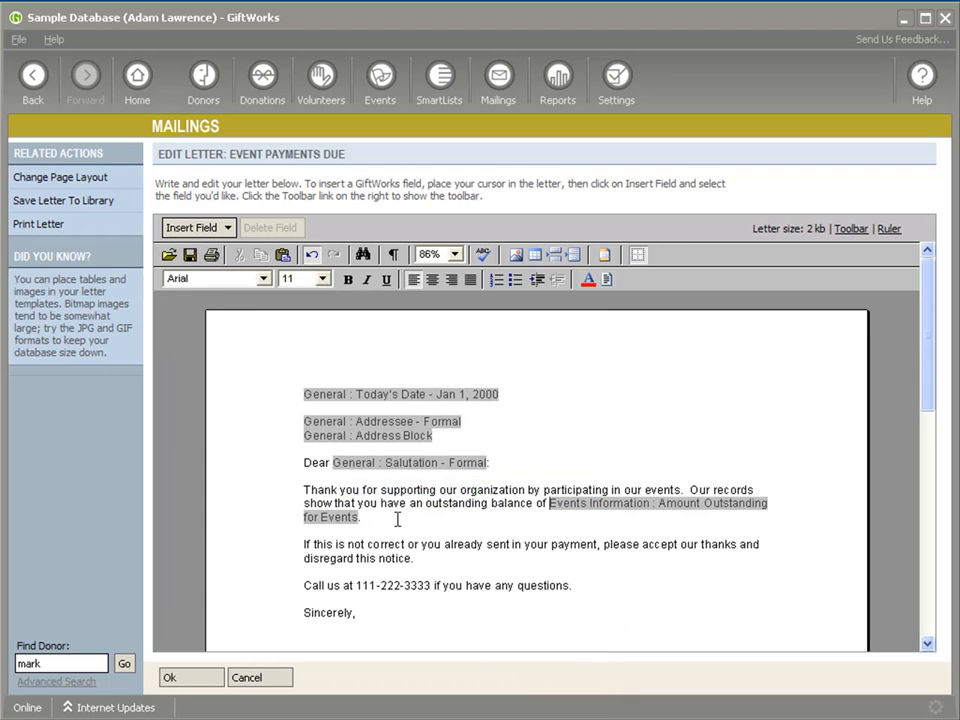
# Insert the Events Payments Due Table field in a new paragraph below the balance sentence, accept the edited letter, and proceed to Generate Mailing.
pyautogui.press('Return')
pyautogui.press('Return')
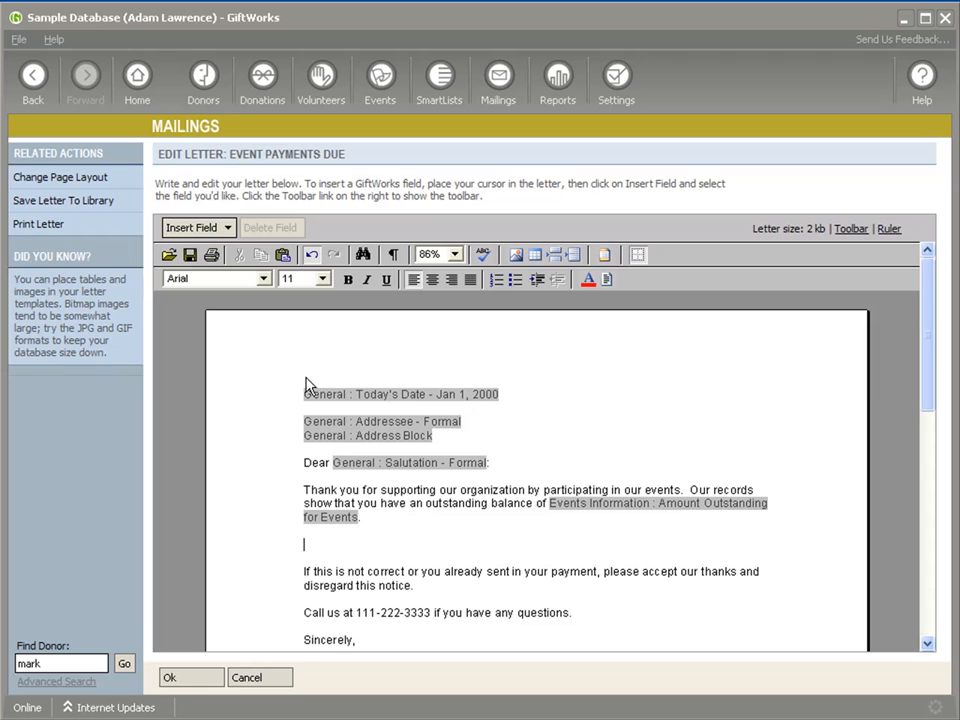
pyautogui.click(226, 228)
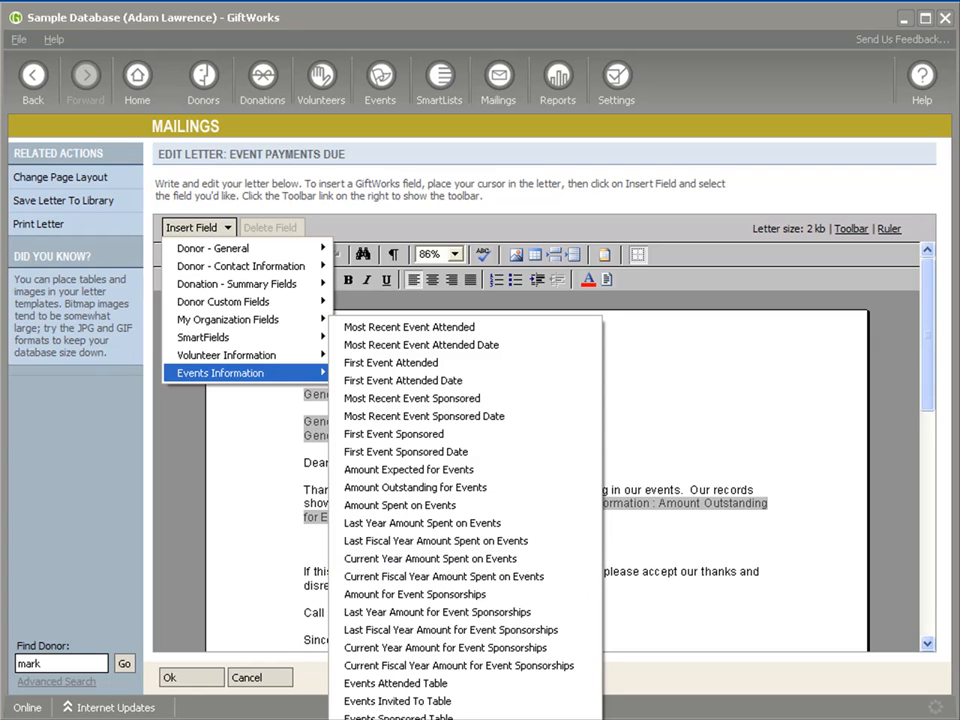
pyautogui.click(400, 719)
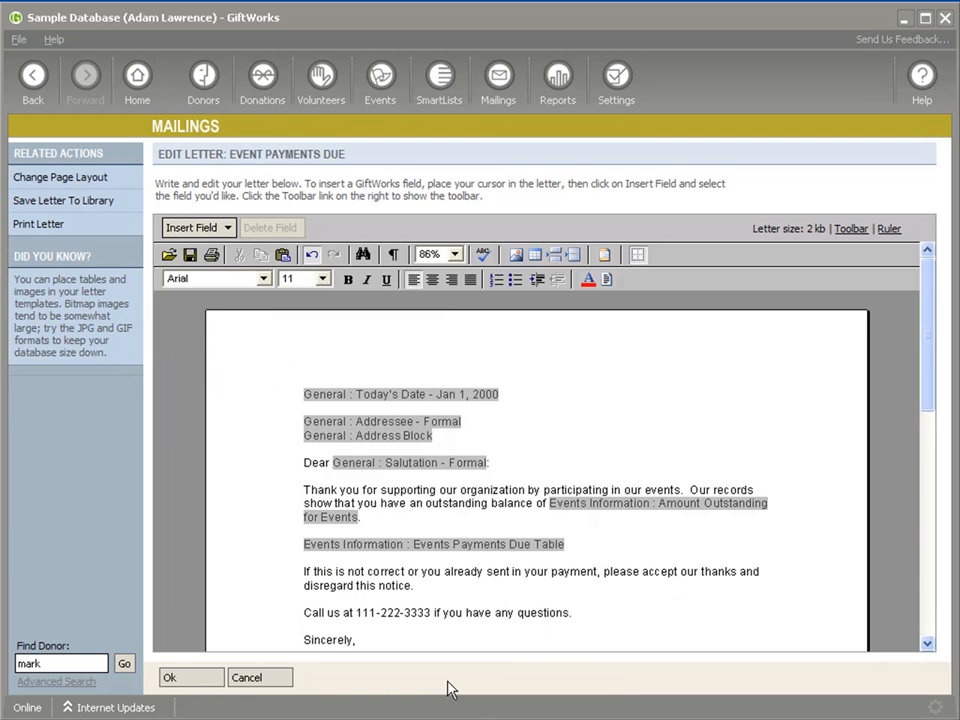
pyautogui.click(196, 682)
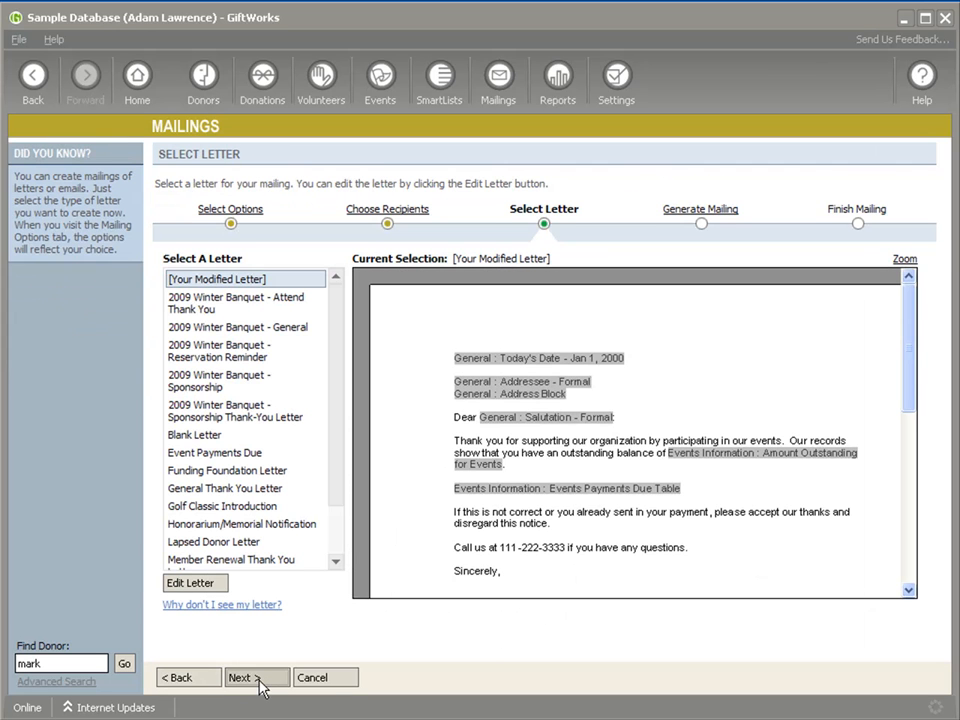
pyautogui.click(258, 680)
# Preview the merged letters for the first three recipients, checking the balance and payments due table, and return to the mailing summary.
pyautogui.click(266, 268)
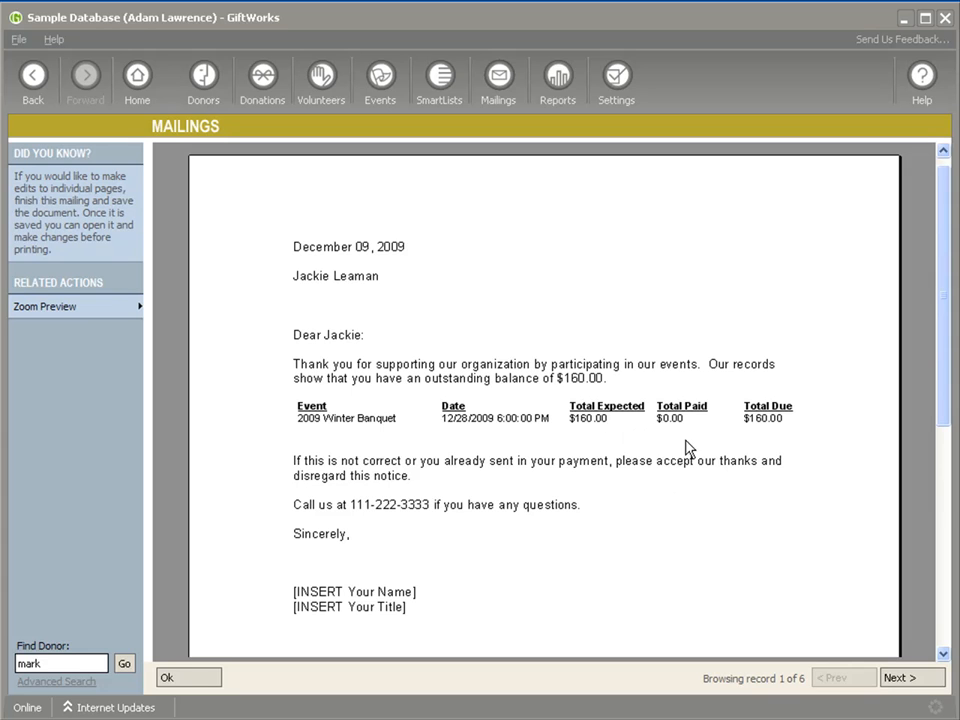
pyautogui.click(903, 679)
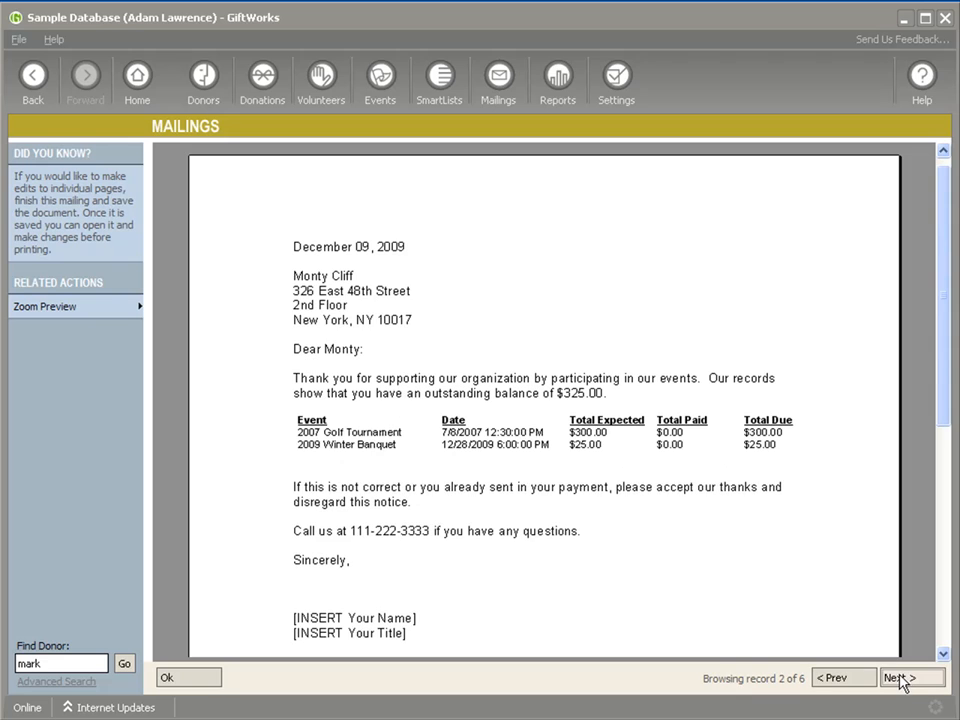
pyautogui.click(905, 680)
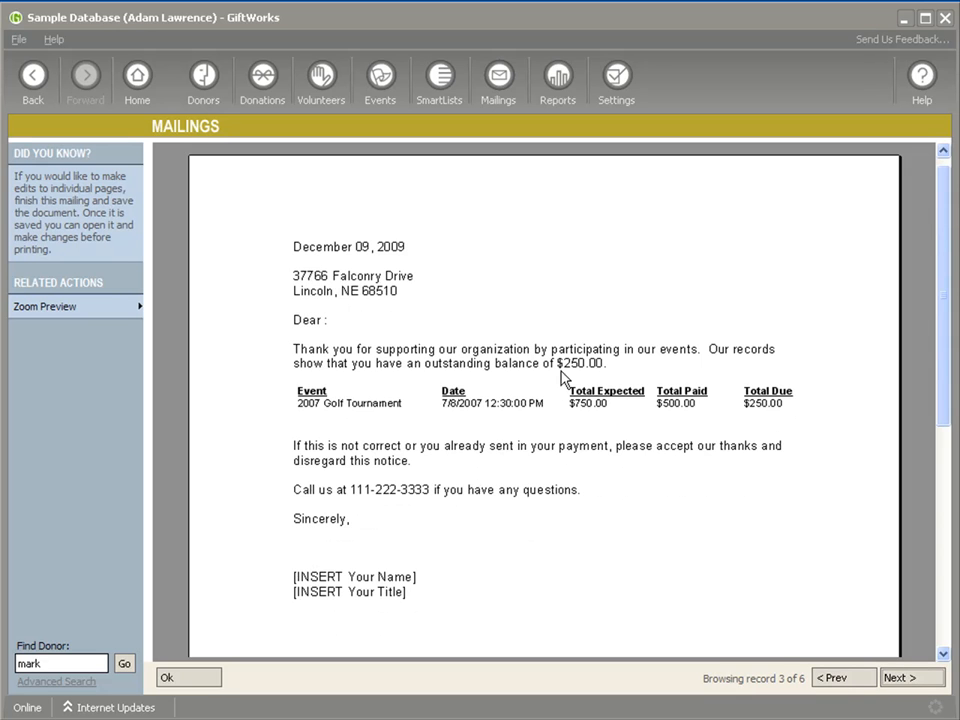
pyautogui.click(838, 680)
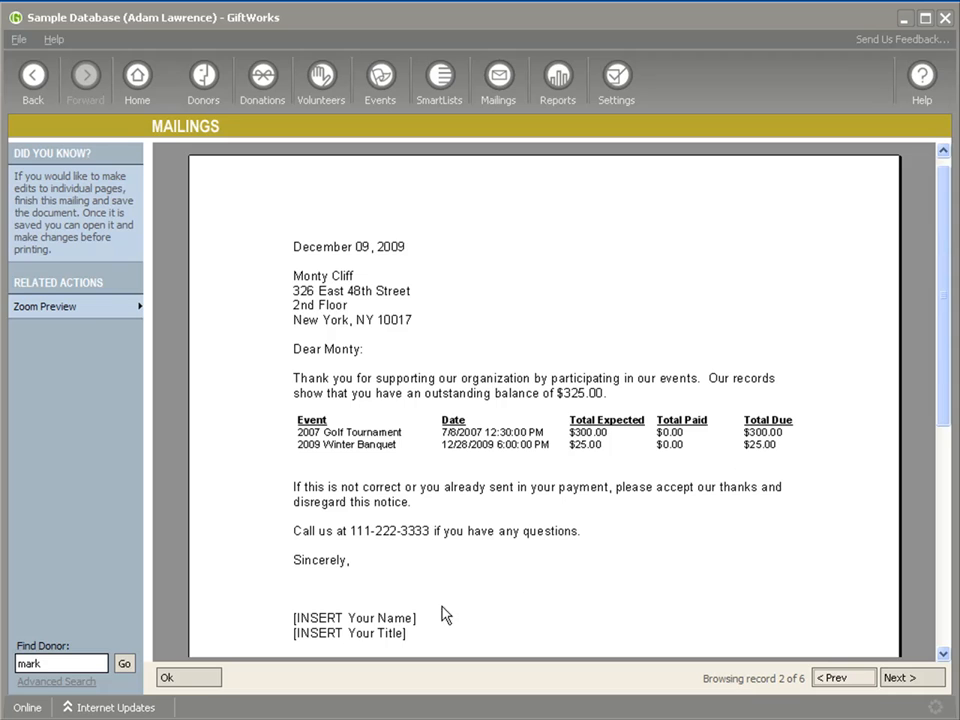
pyautogui.click(180, 678)
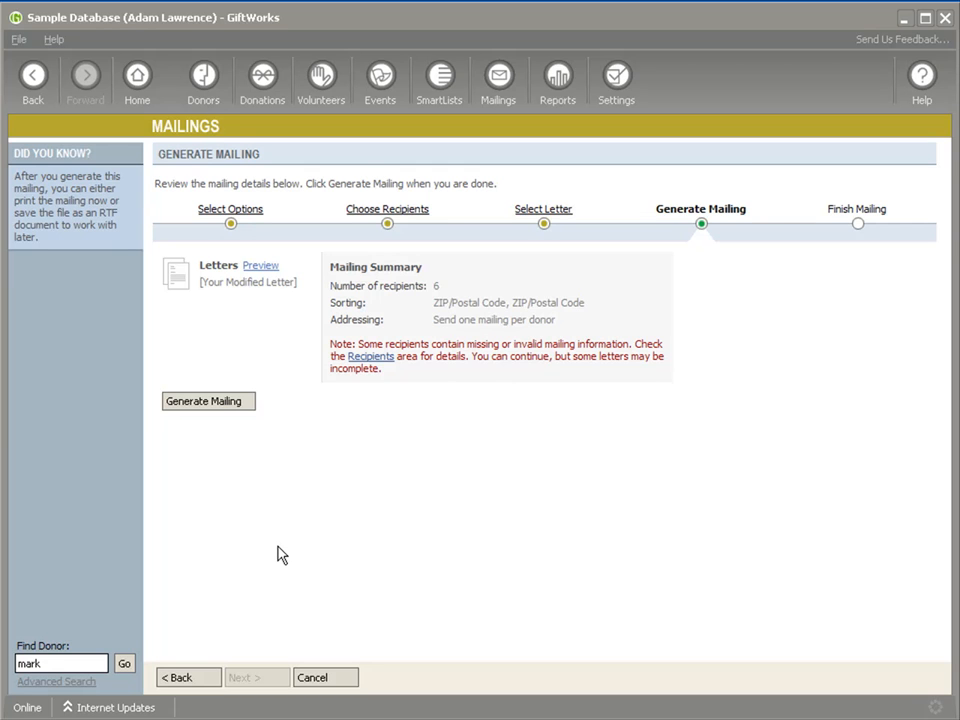